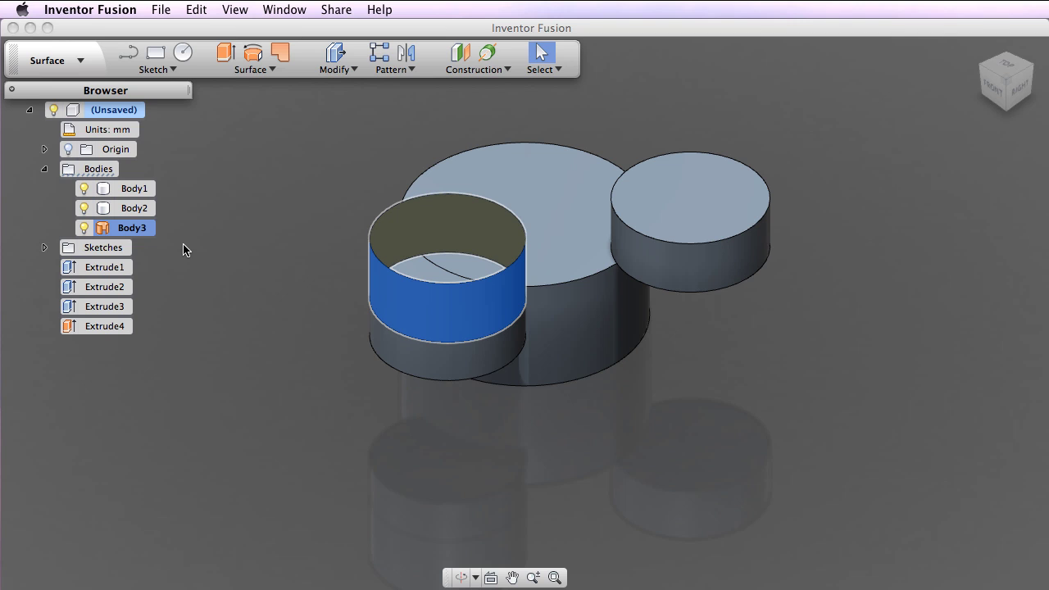
Create a new empty component, Component2:1, under the model root.
click(183, 250)
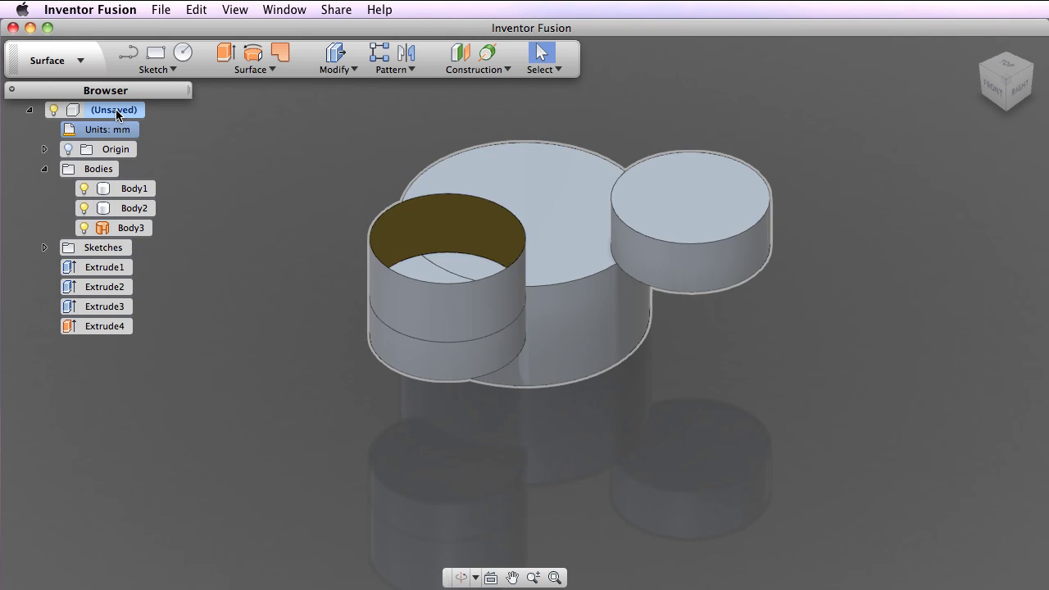
click(116, 114)
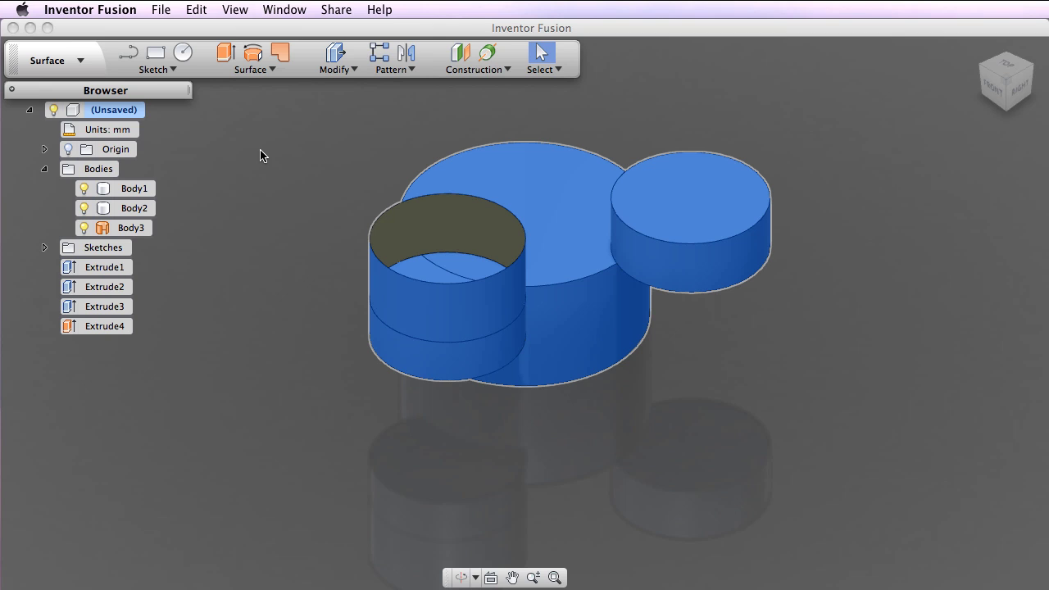
click(260, 155)
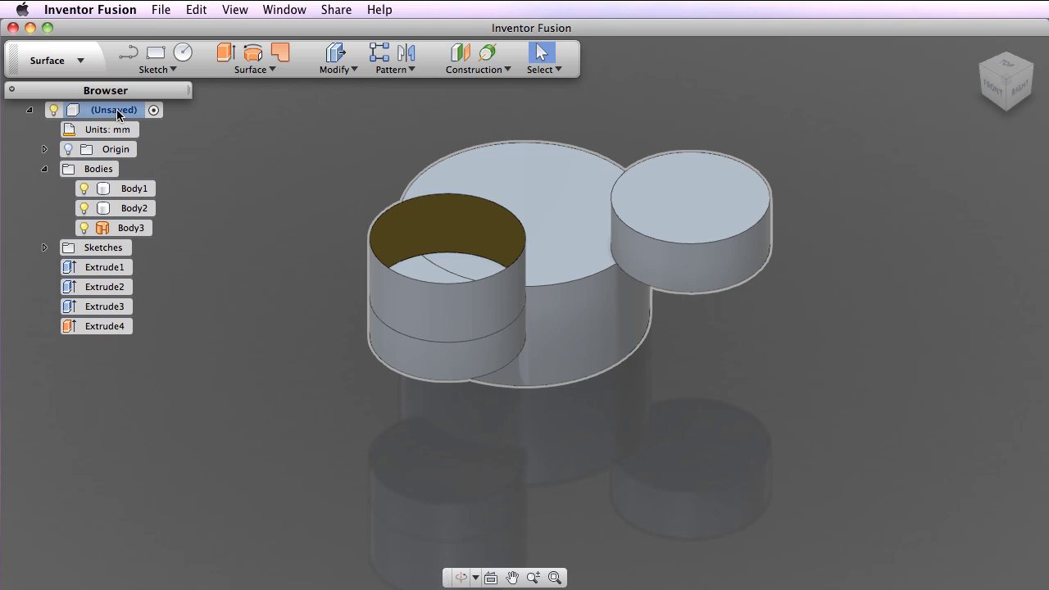
click(118, 111)
right_click(118, 113)
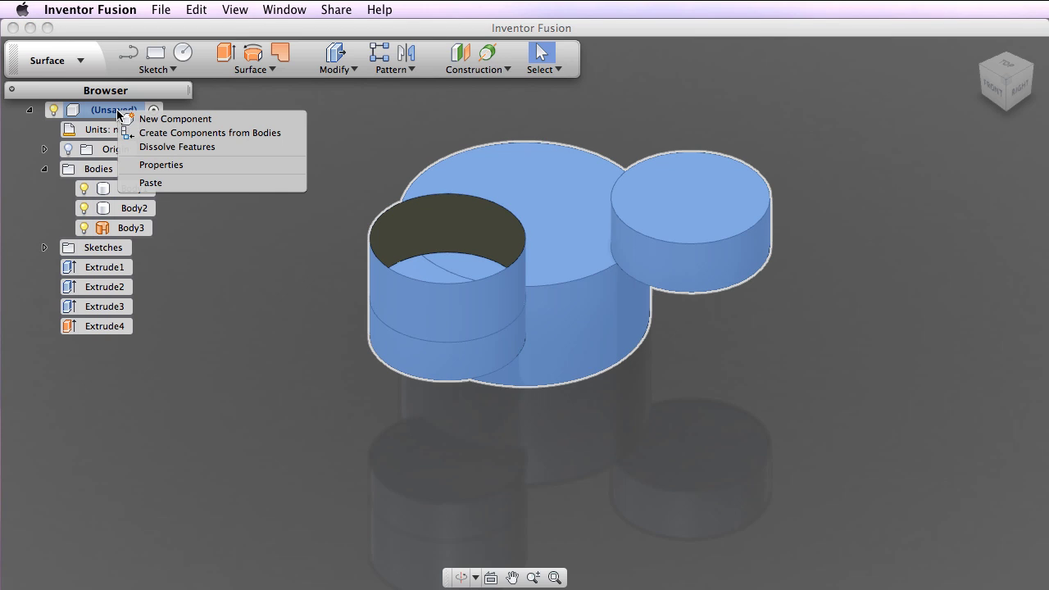
click(183, 120)
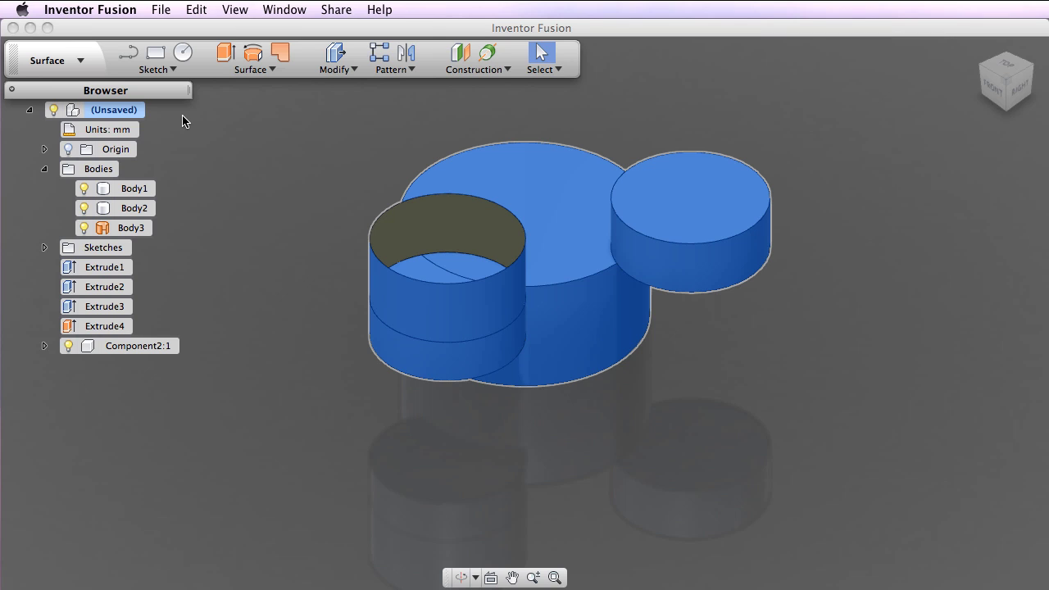
Activate Component2:1 and move Body3 into it.
click(149, 348)
double_click(150, 347)
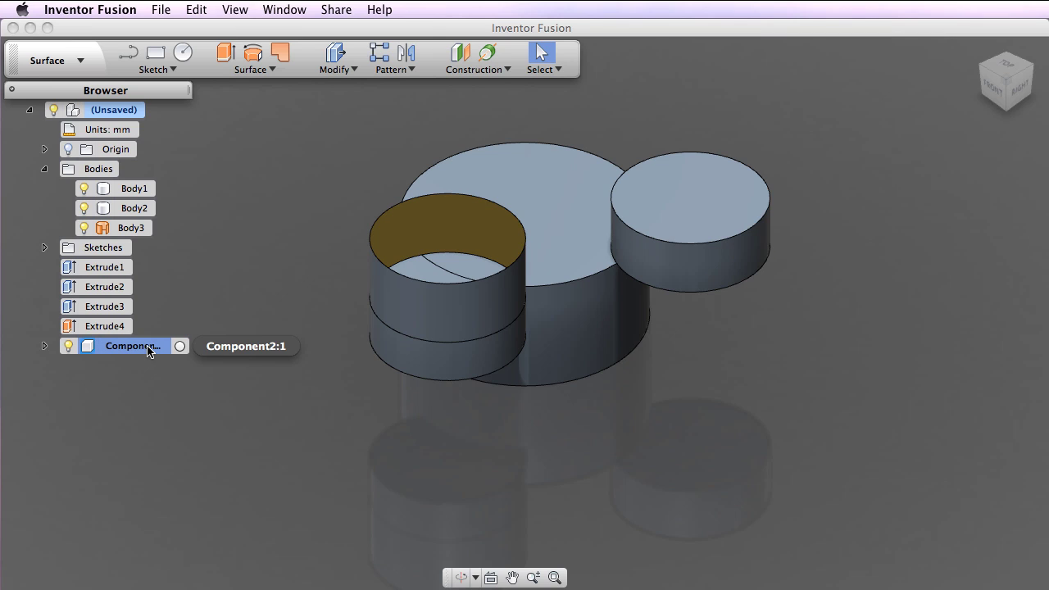
click(163, 401)
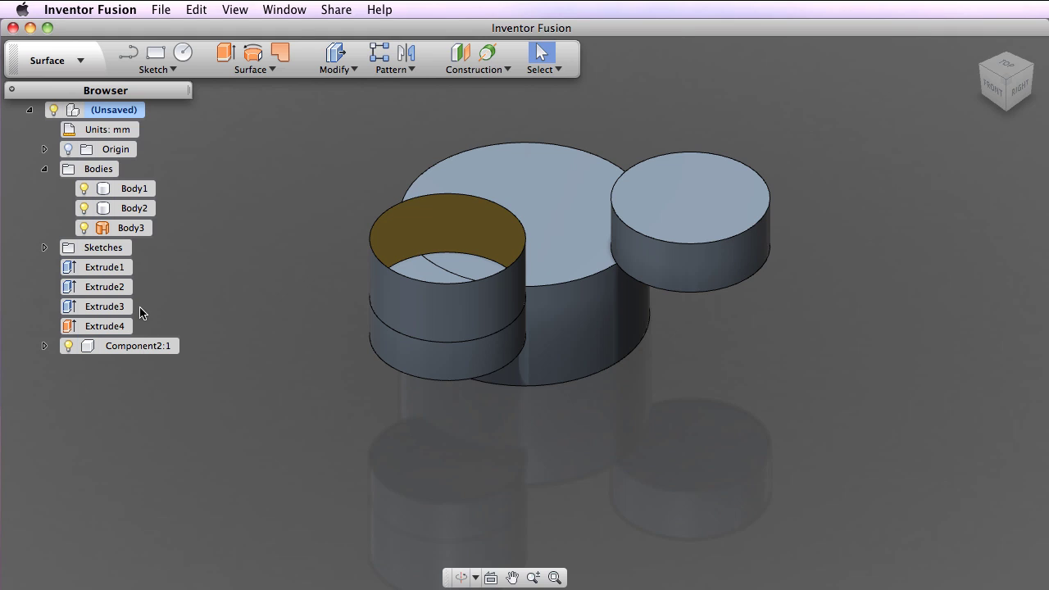
drag(119, 232, 142, 351)
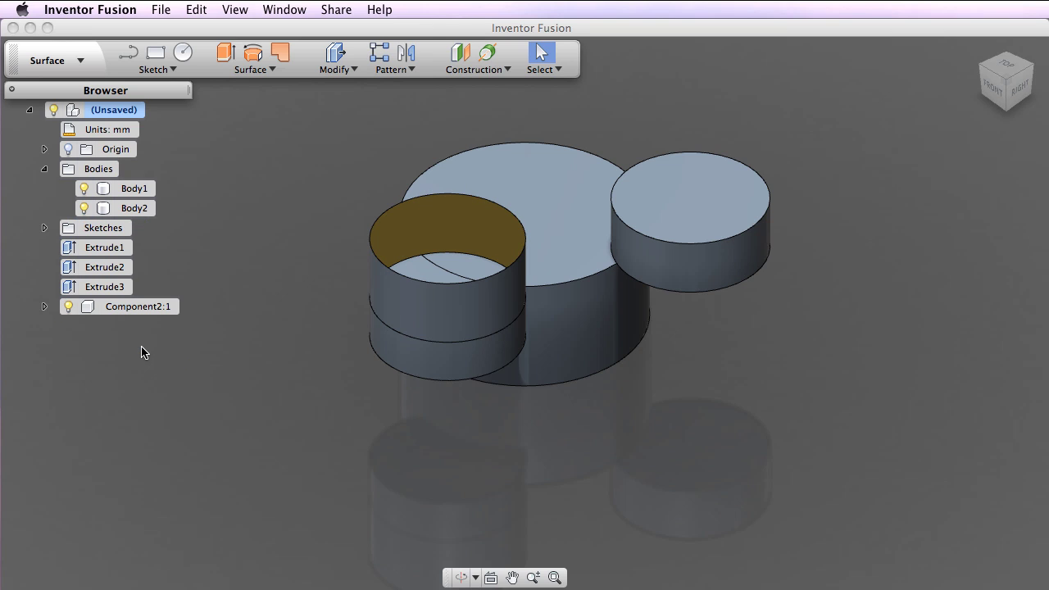
Expand Component2:1 and check which cylinder its moved body is.
click(45, 308)
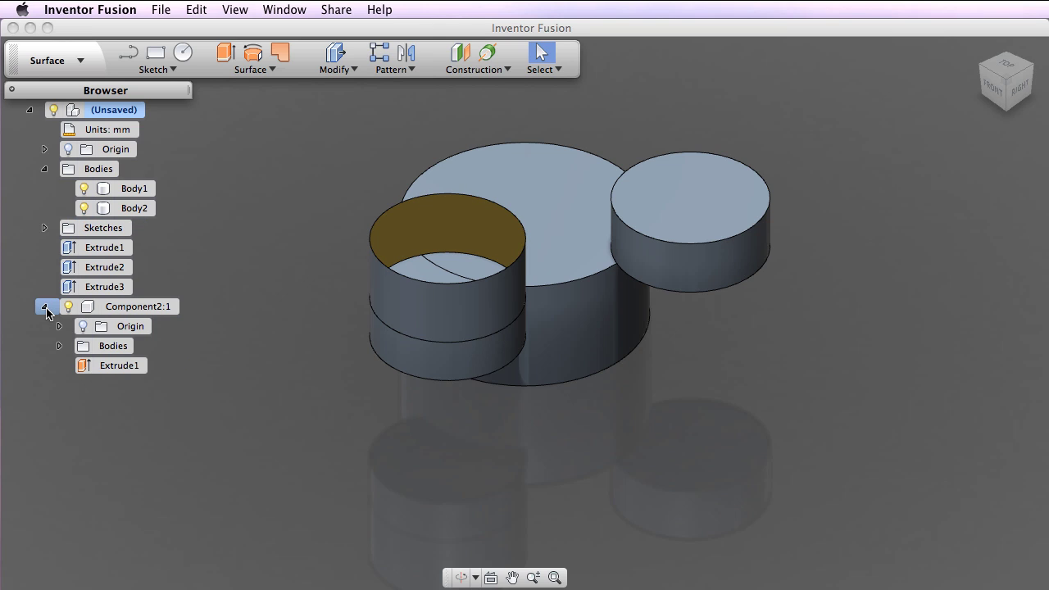
click(59, 346)
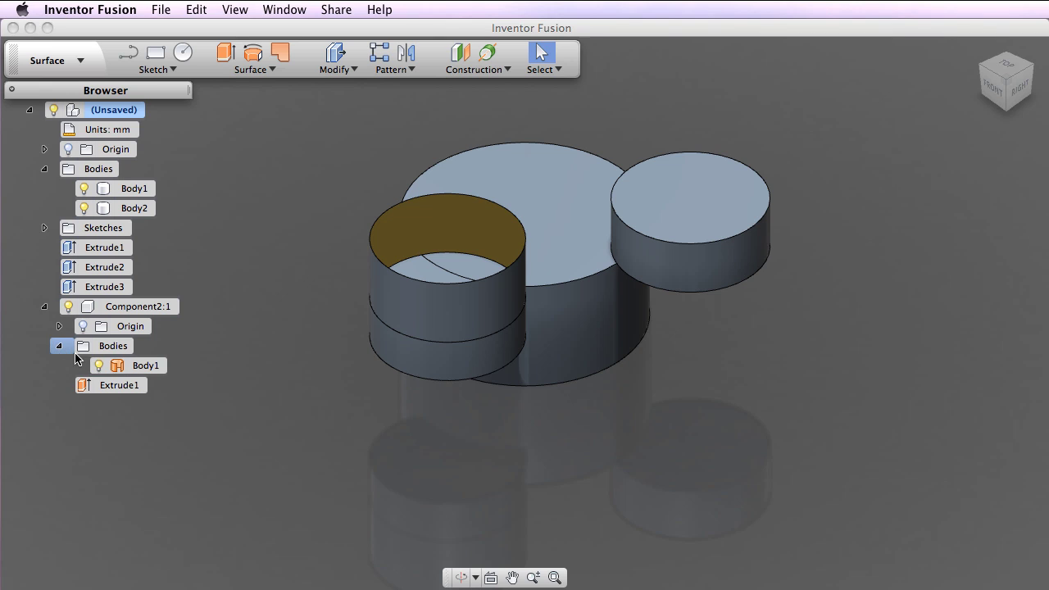
click(119, 368)
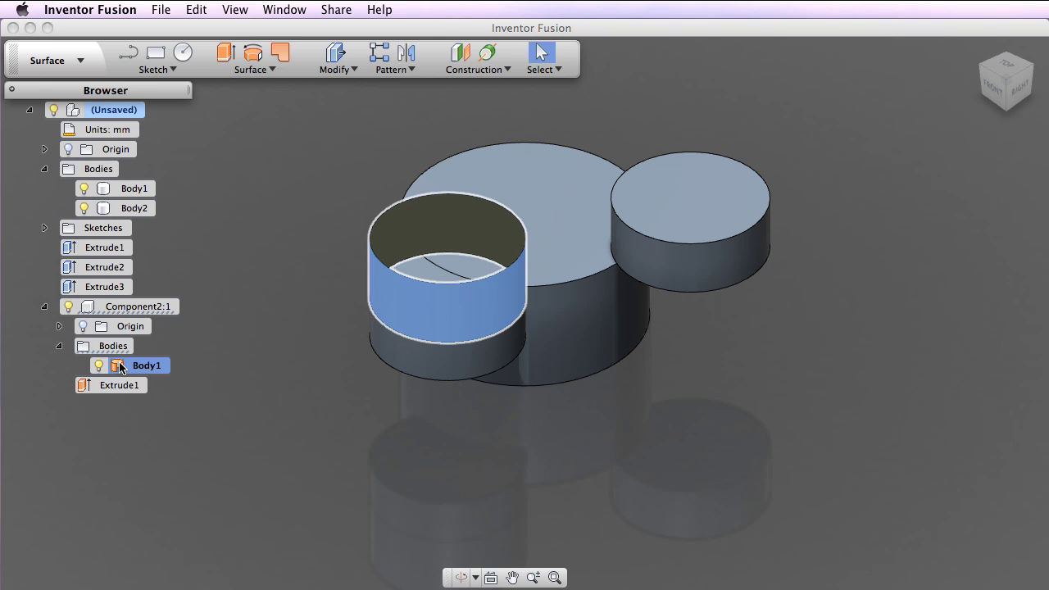
click(229, 334)
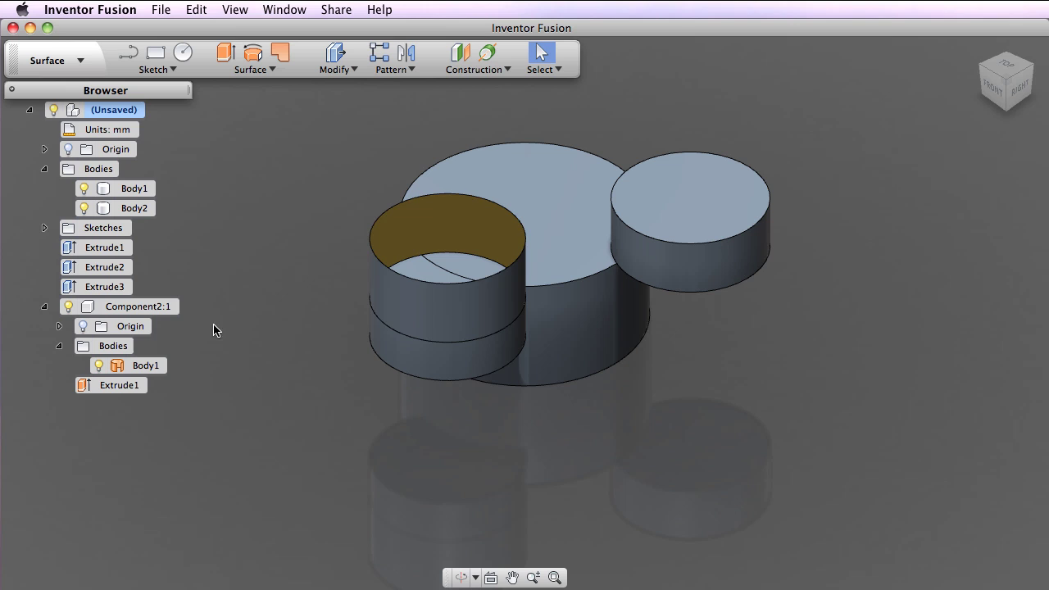
click(150, 308)
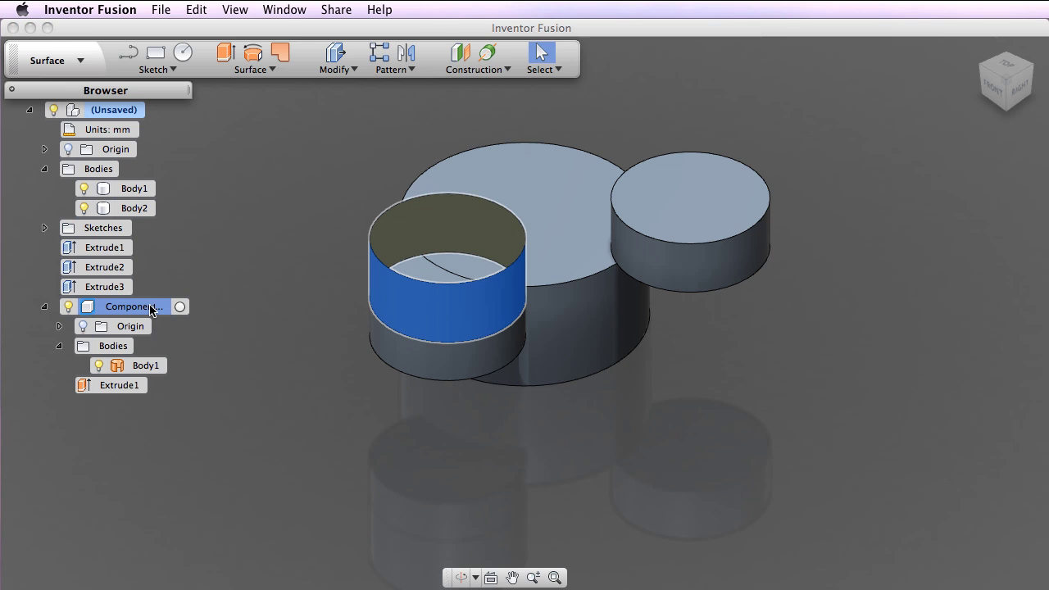
click(208, 339)
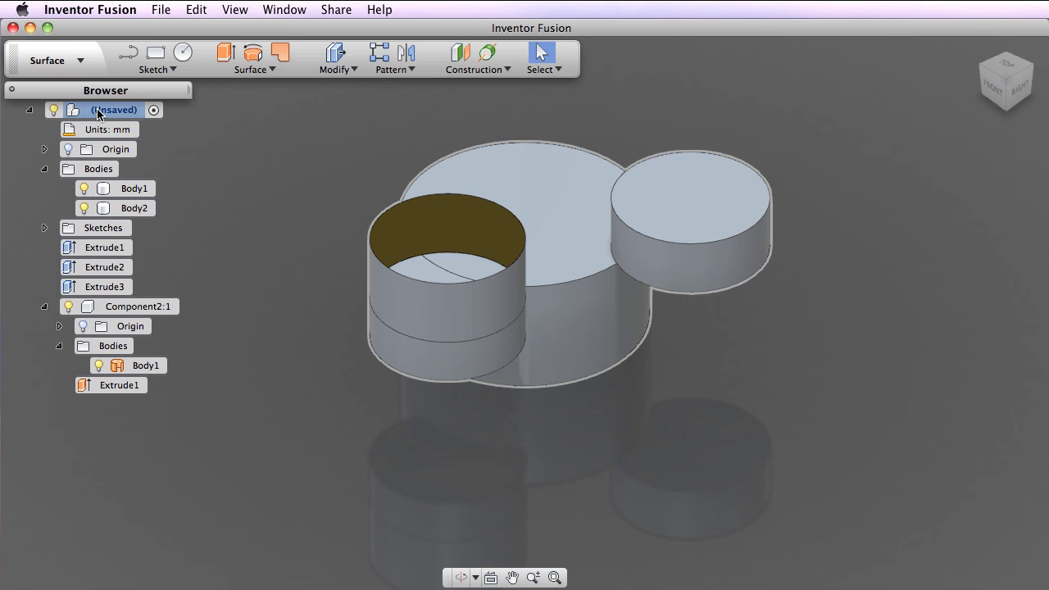
Use Create Components from Bodies on the root, then inspect Component3:1's body.
right_click(96, 112)
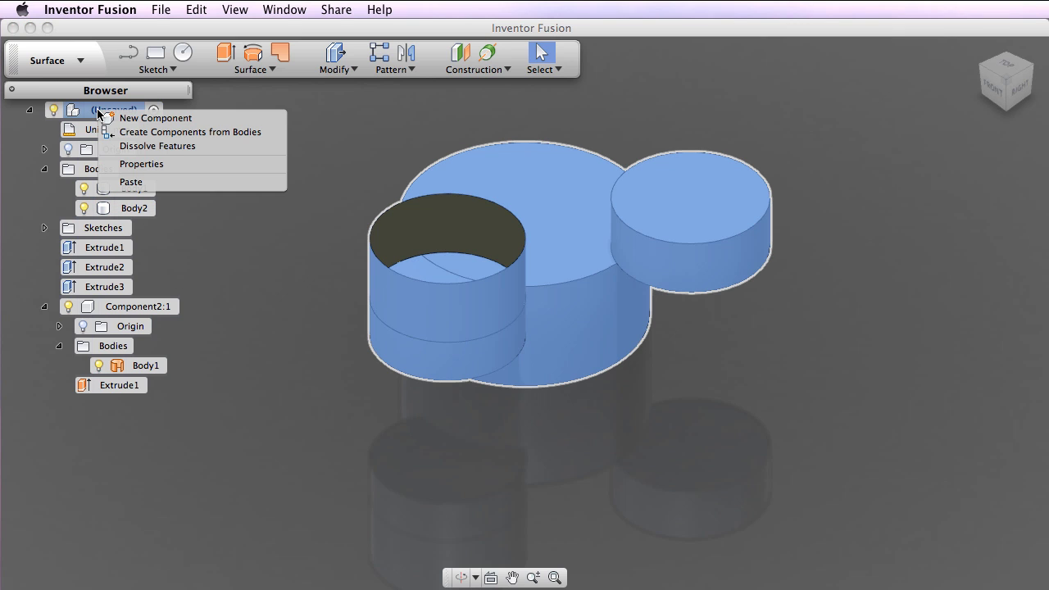
click(186, 133)
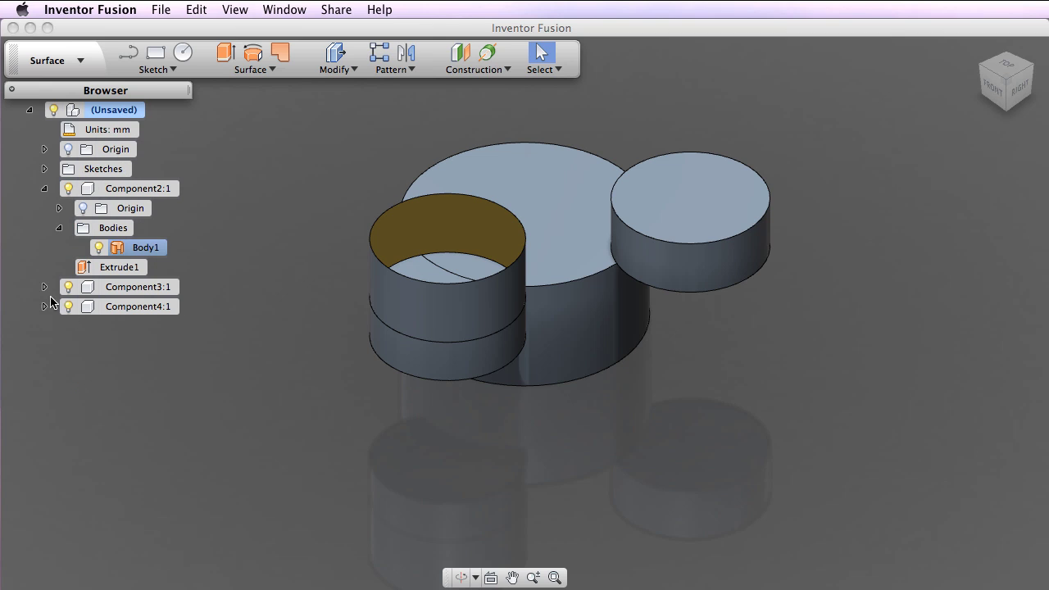
click(44, 287)
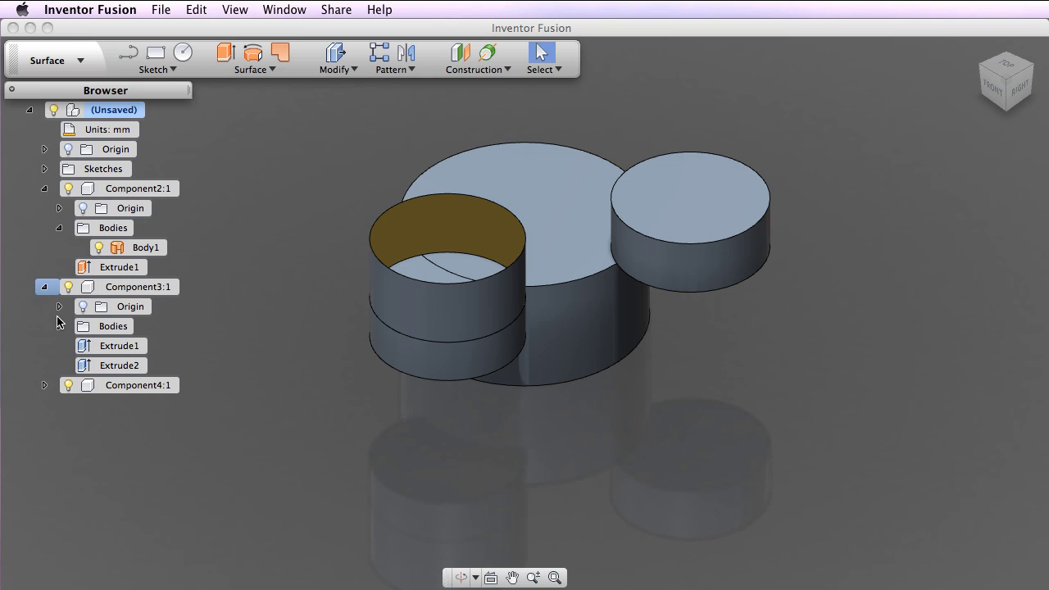
click(59, 327)
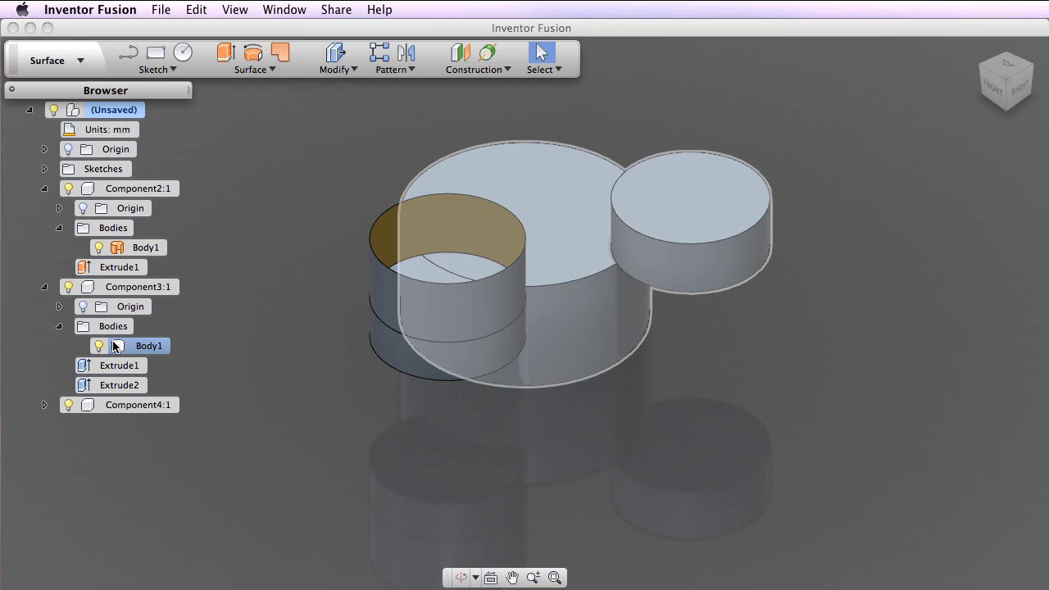
click(115, 346)
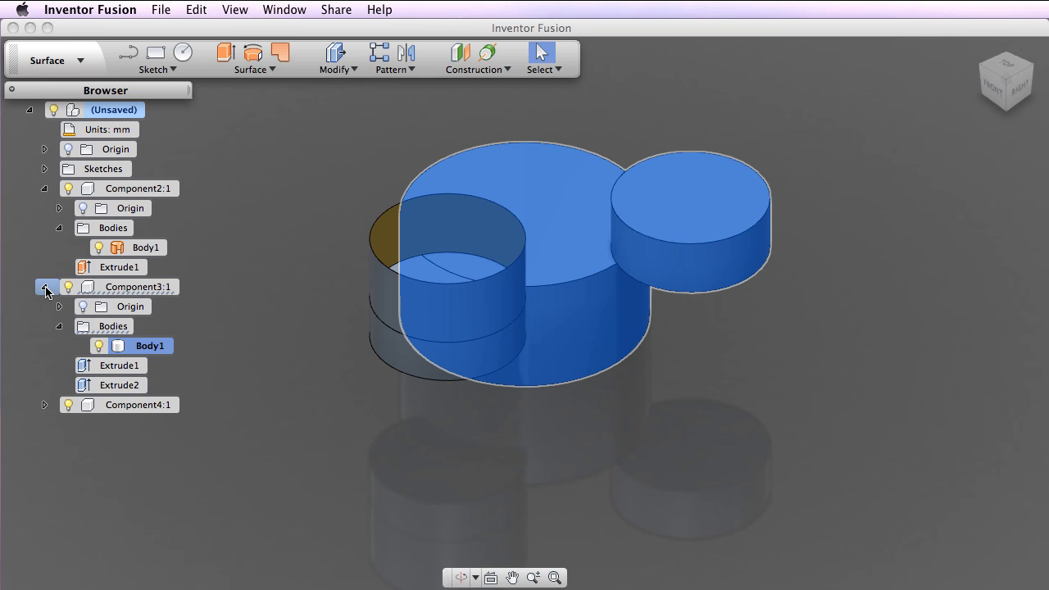
click(45, 288)
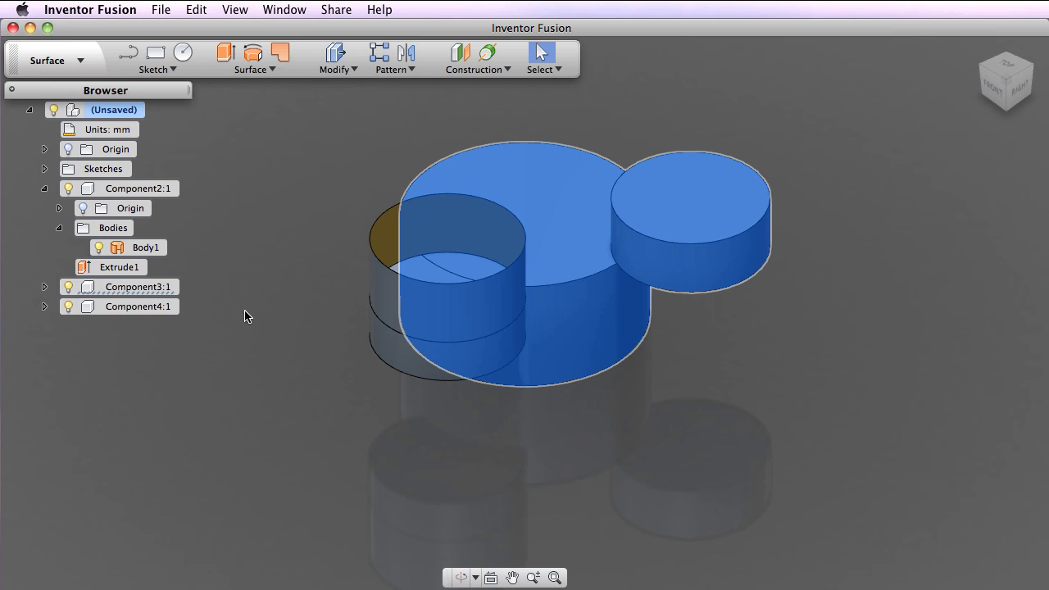
Undo the components-from-bodies step and turn Body2 alone into Component3:1.
click(244, 316)
right_click(244, 316)
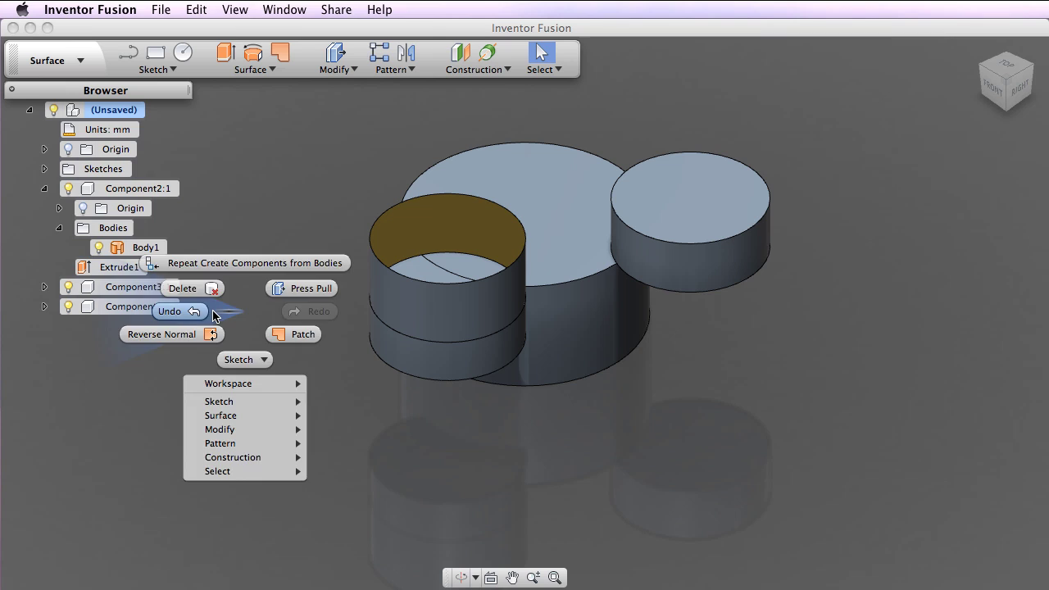
click(213, 316)
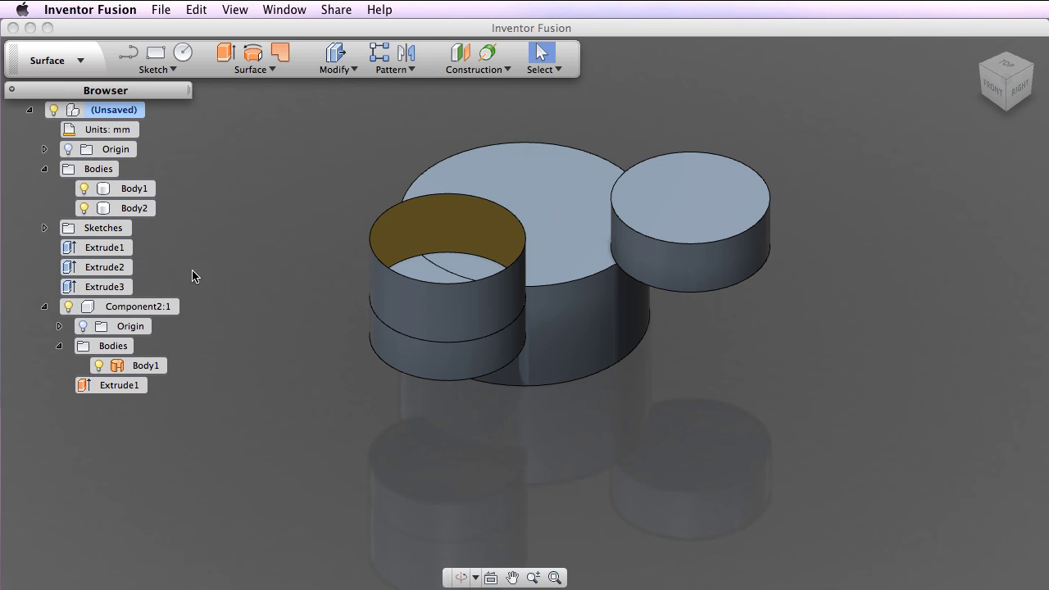
click(135, 209)
right_click(134, 210)
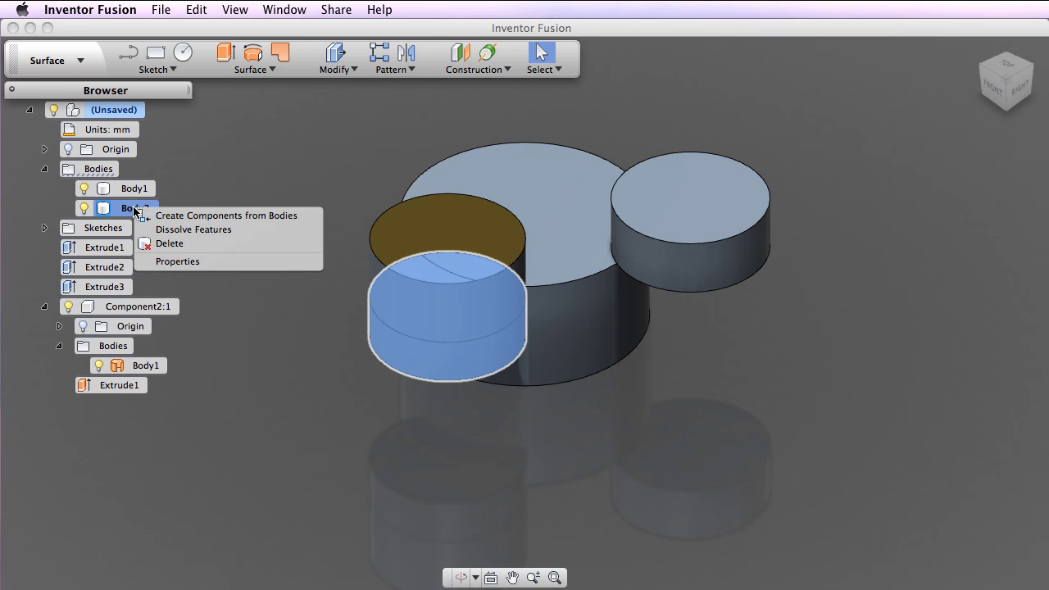
click(193, 216)
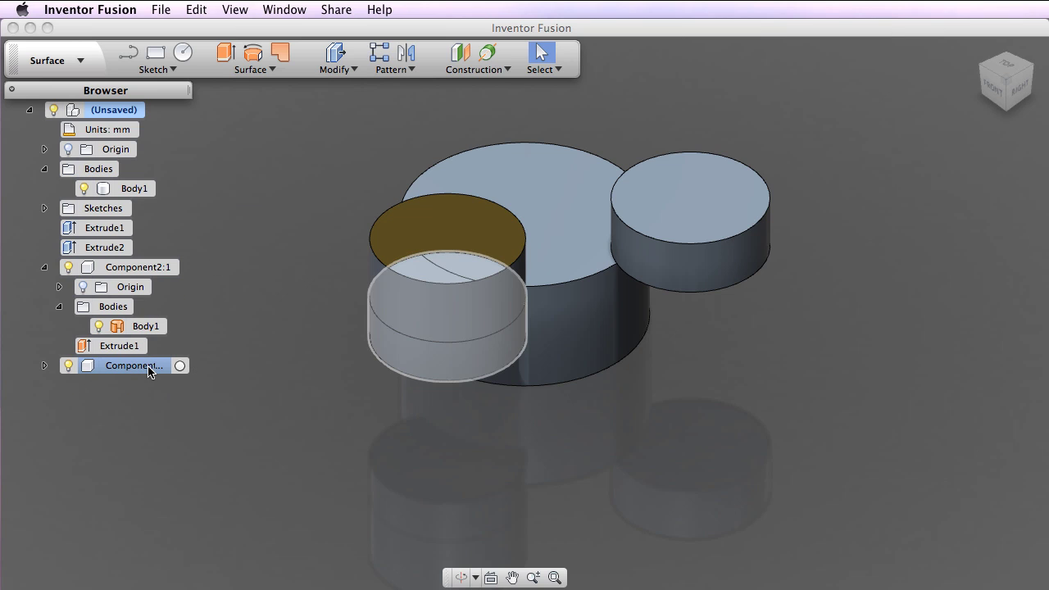
click(150, 370)
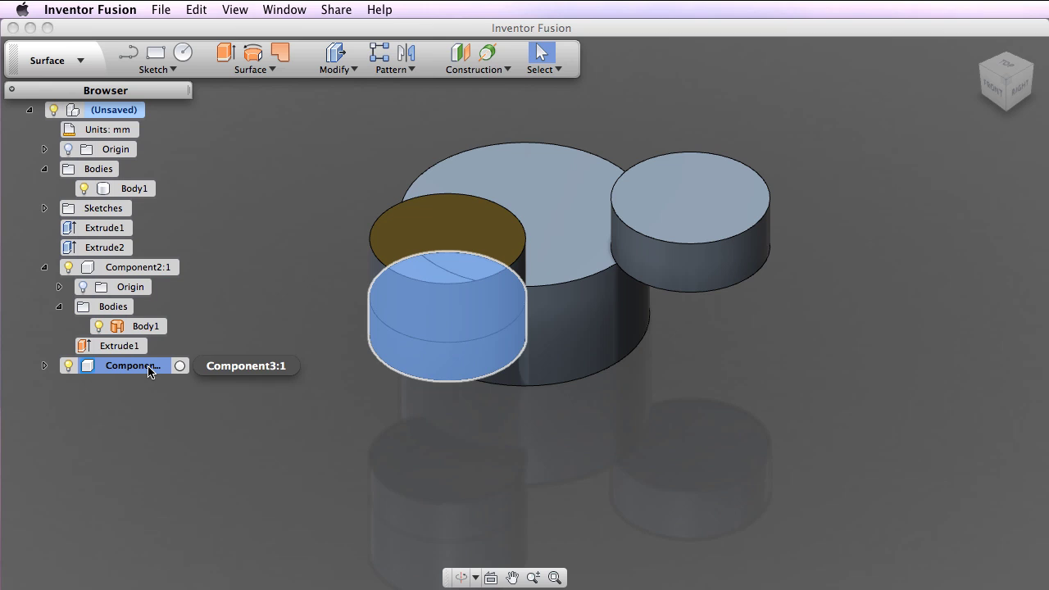
click(238, 307)
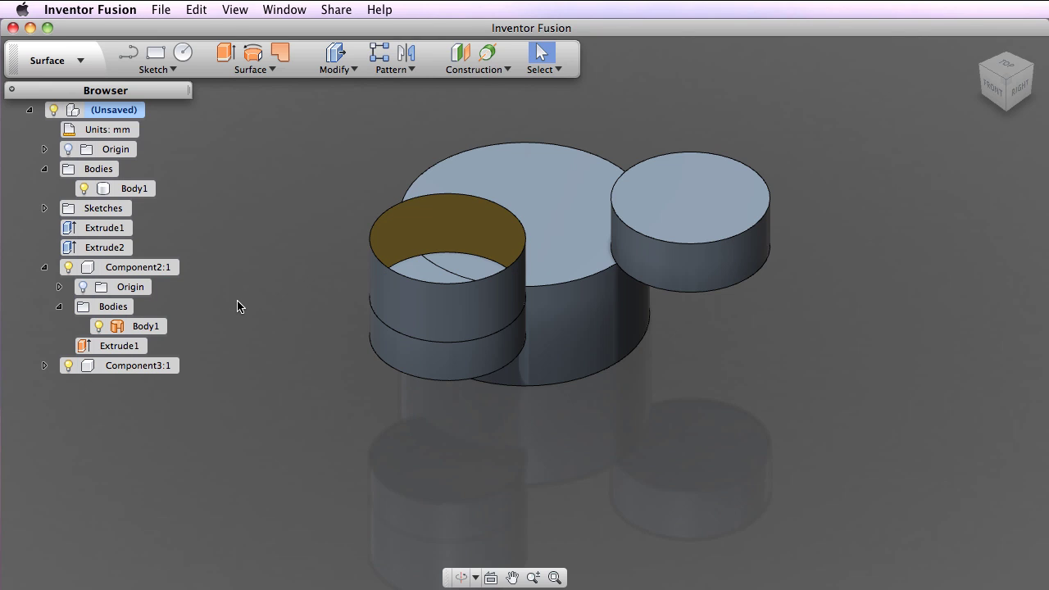
Undo Body2's component and Body3's move into Component2:1.
right_click(287, 256)
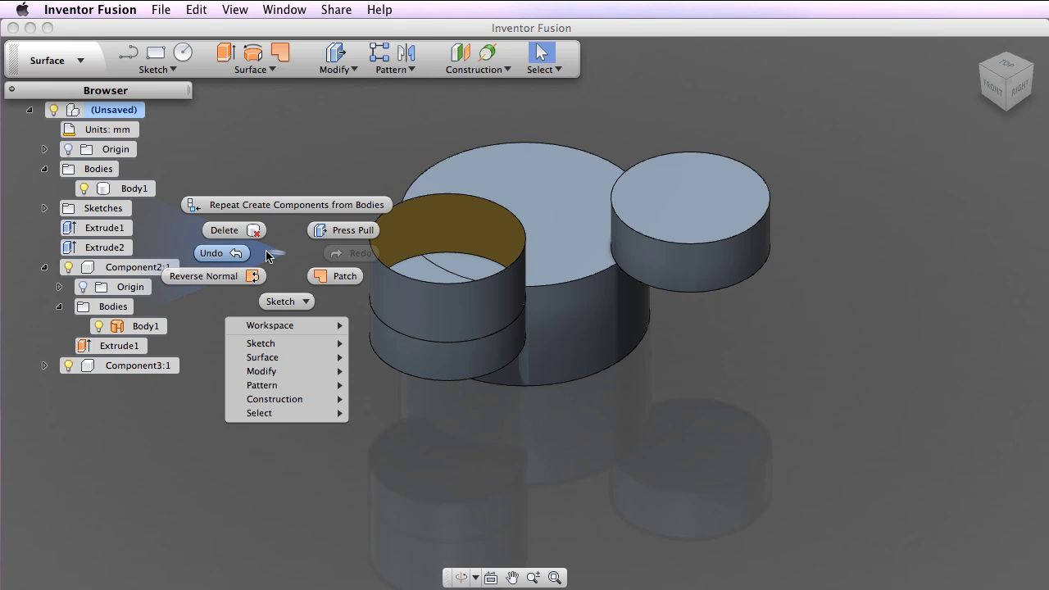
click(265, 255)
right_click(266, 256)
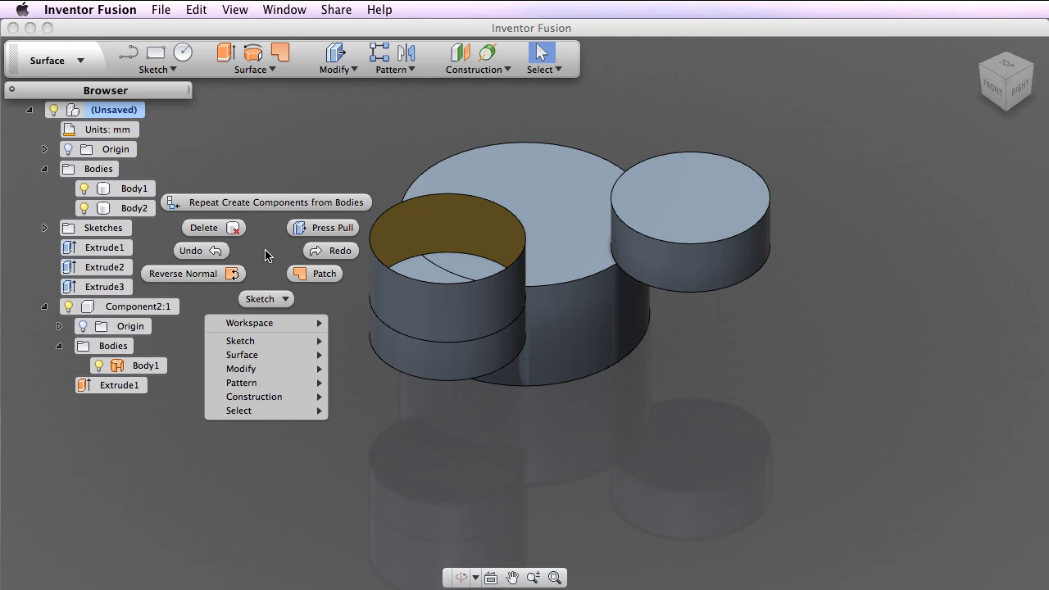
click(244, 252)
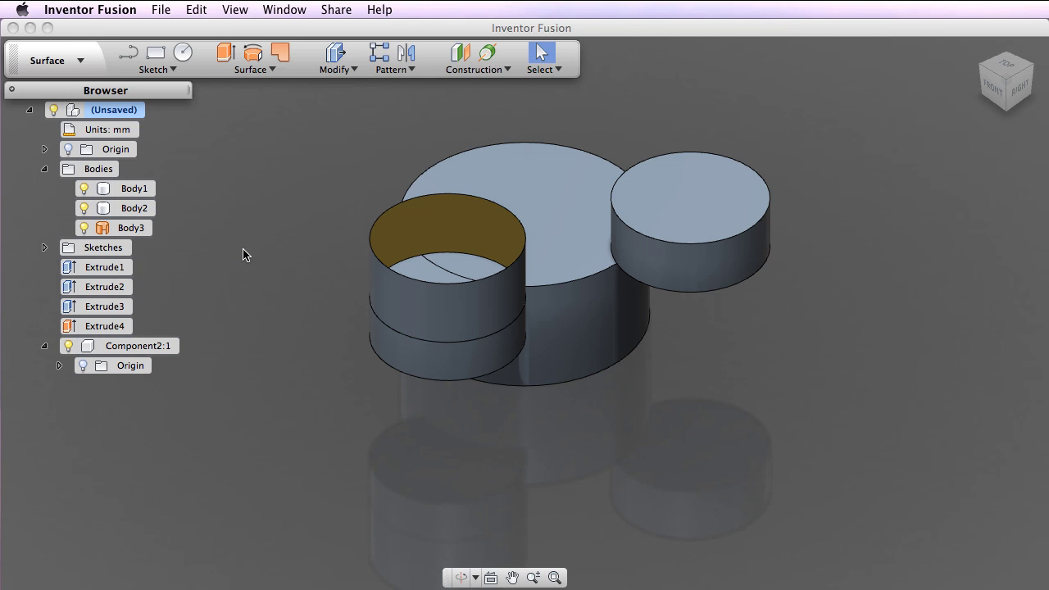
Turn Body1 and Body2 together into separate components.
click(136, 191)
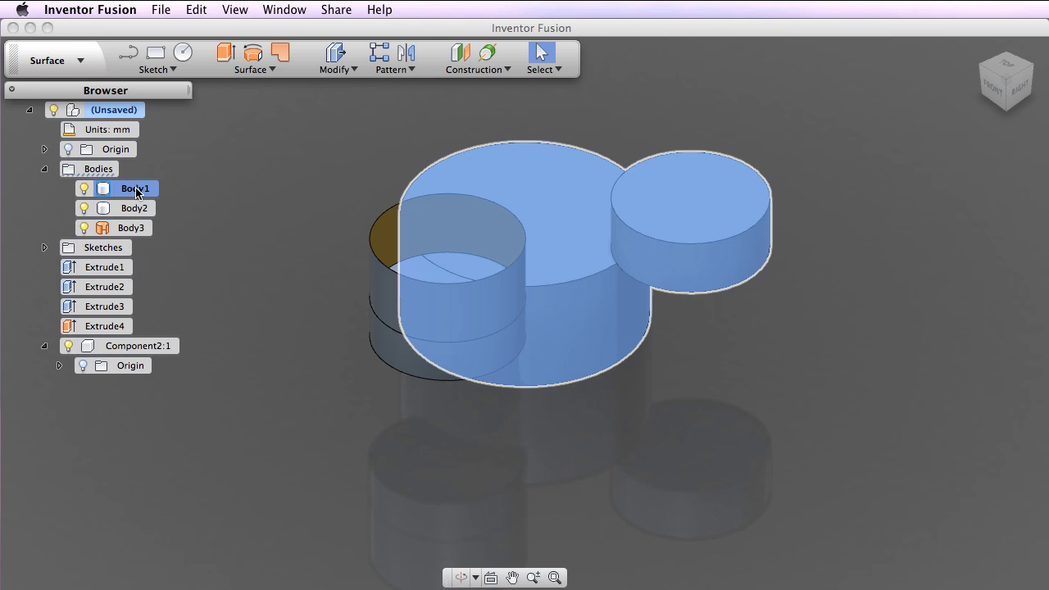
shift+click(136, 208)
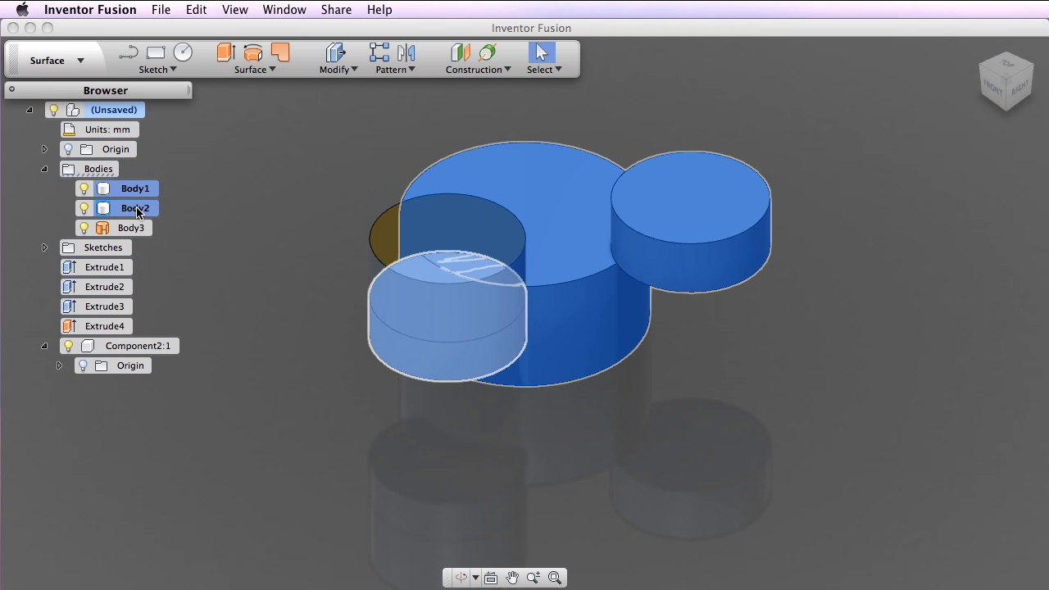
right_click(137, 211)
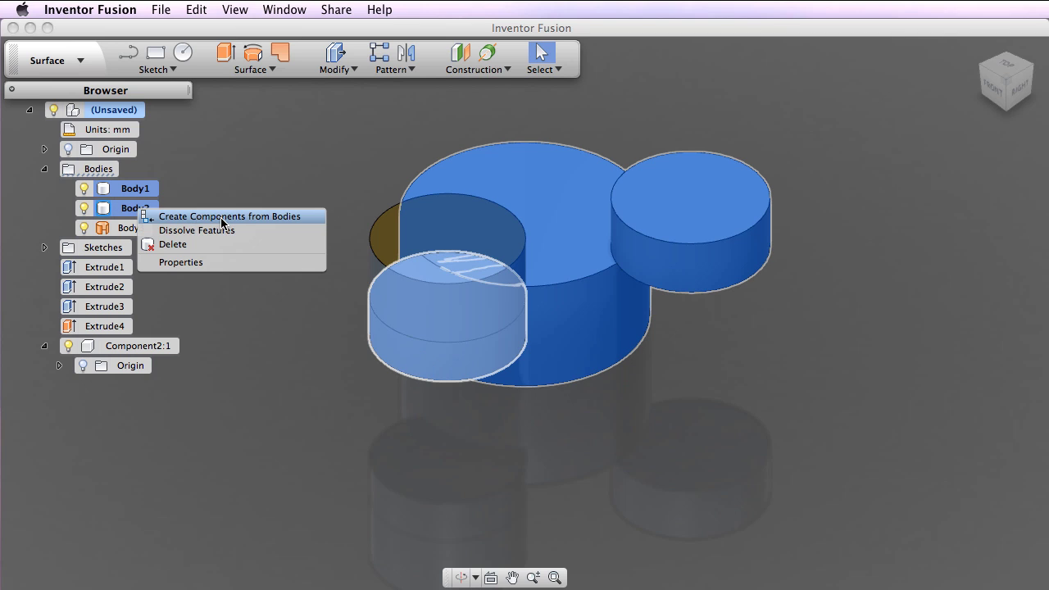
click(221, 216)
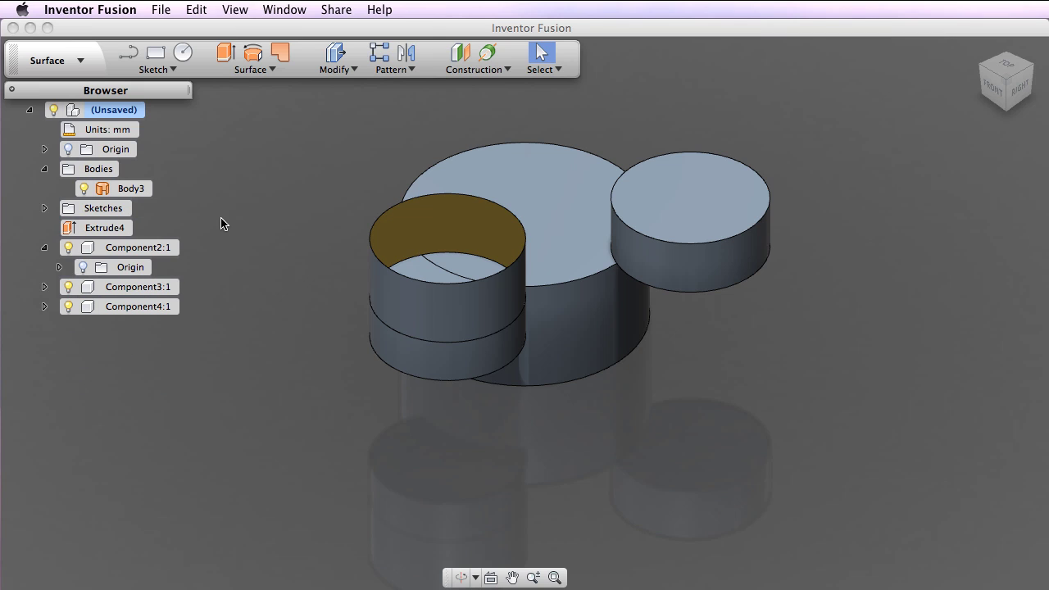
In the Solid workspace, sketch a 35 mm square beside the cylinders and start Press Pull.
click(71, 60)
click(68, 78)
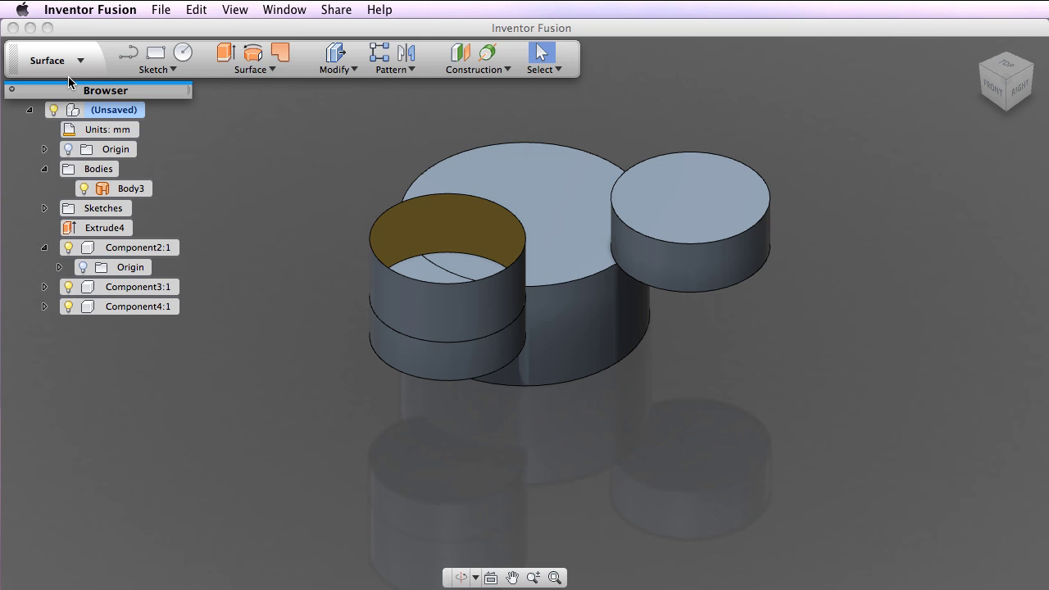
click(155, 53)
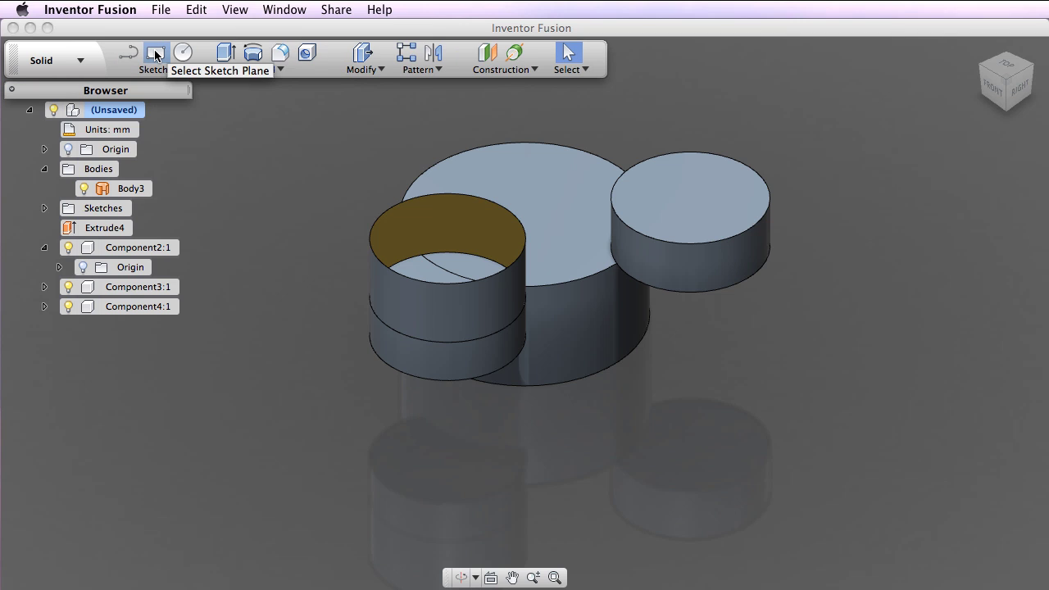
click(557, 181)
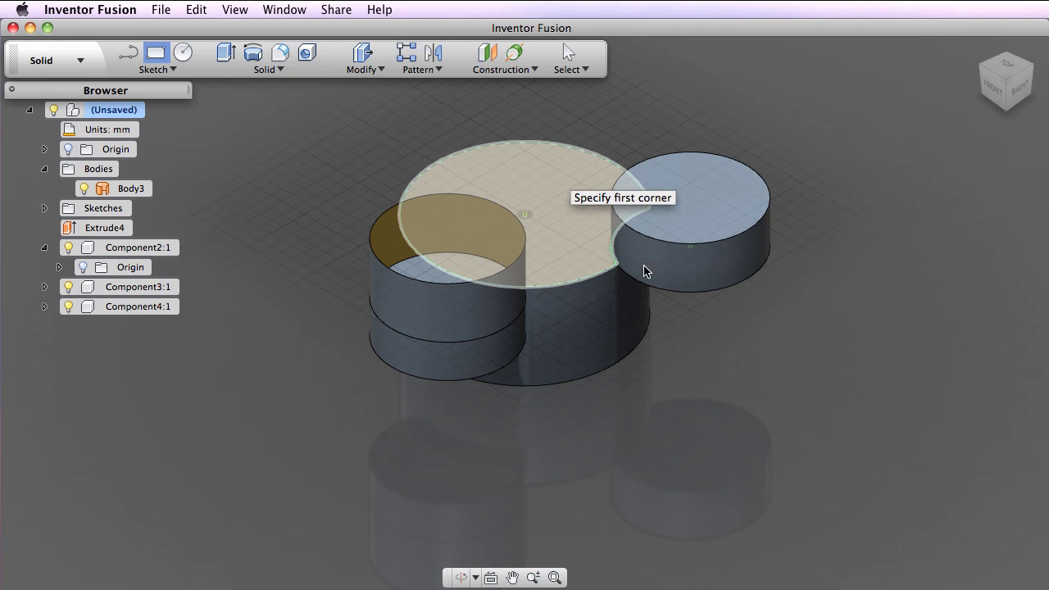
click(677, 336)
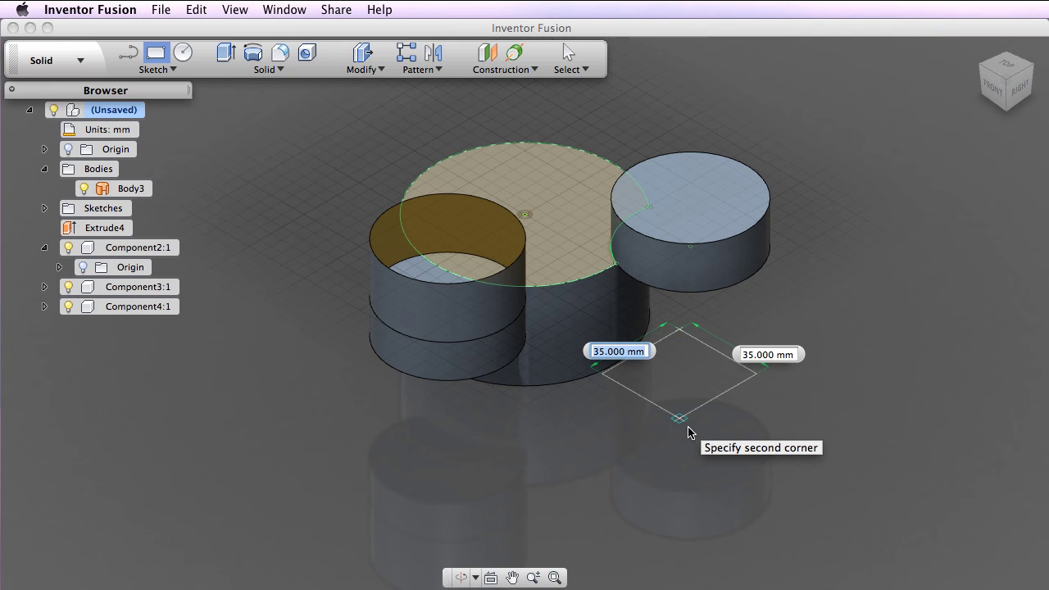
click(690, 426)
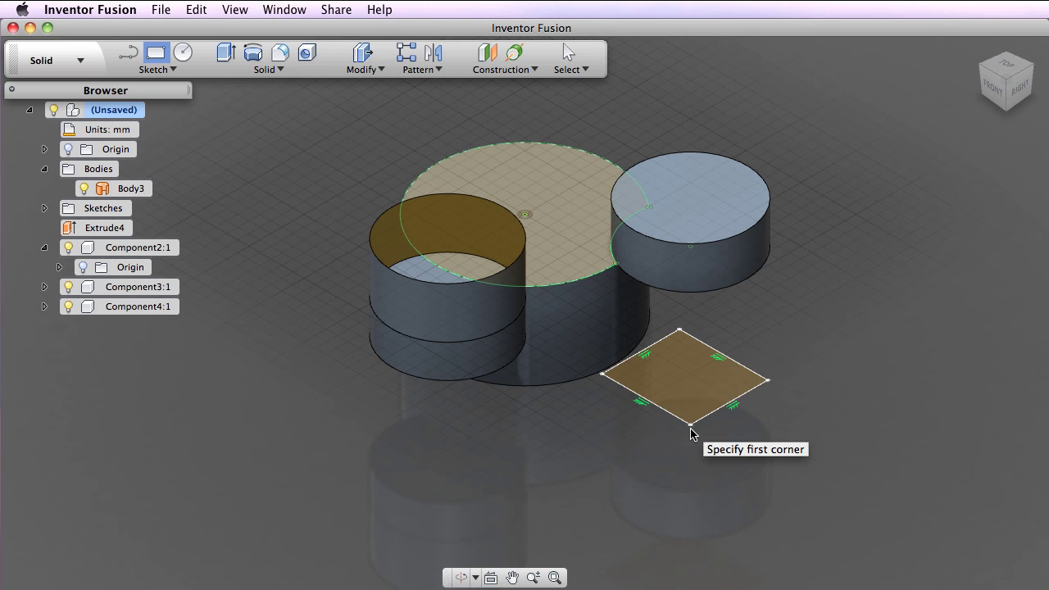
right_click(681, 382)
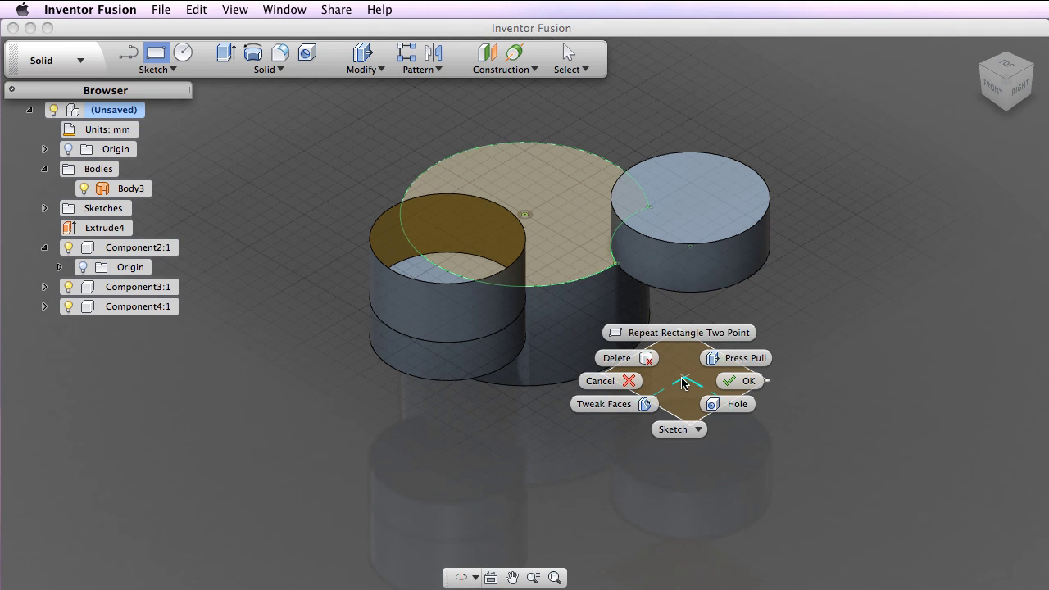
click(719, 361)
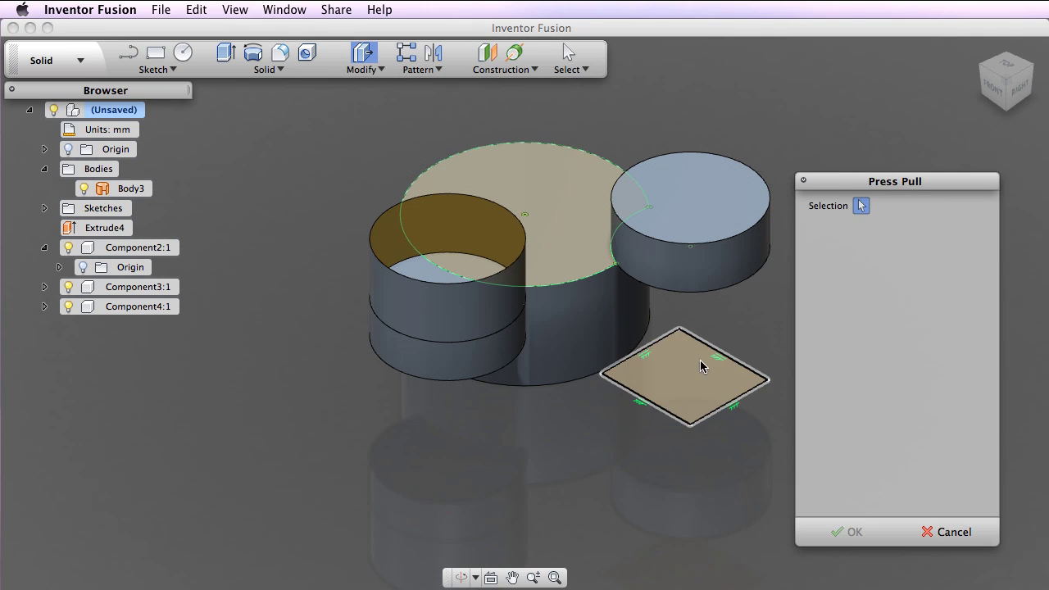
Extrude the square −18 mm as a New Component, creating Component5:1.
click(685, 365)
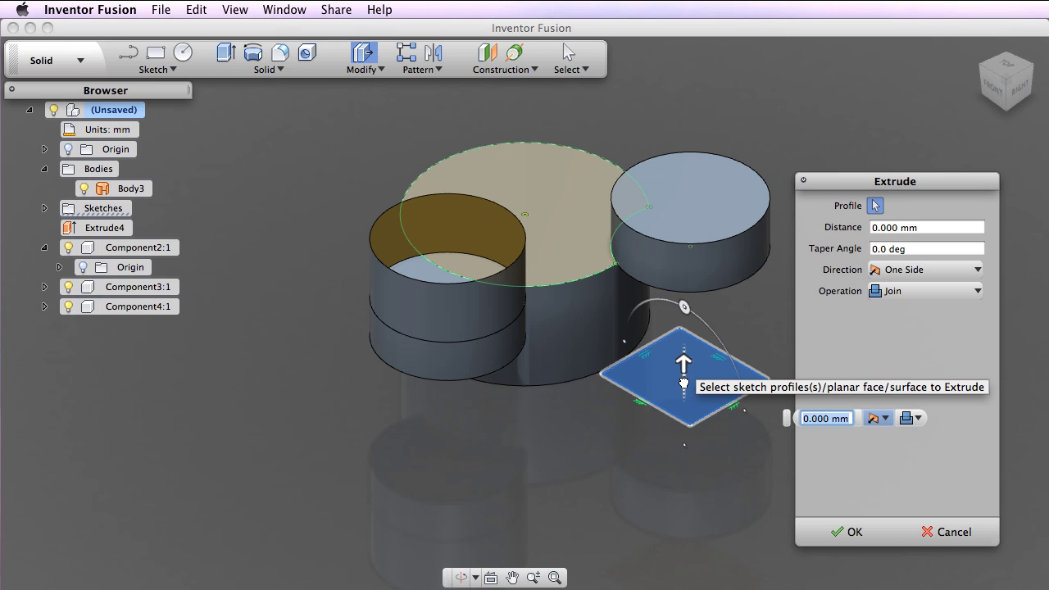
drag(684, 382, 683, 405)
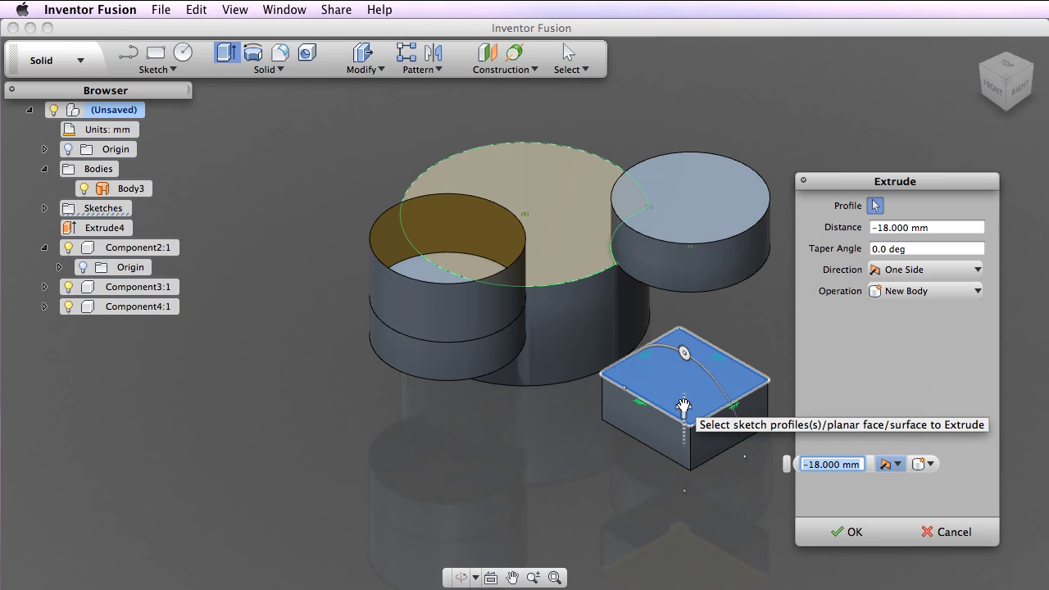
click(919, 292)
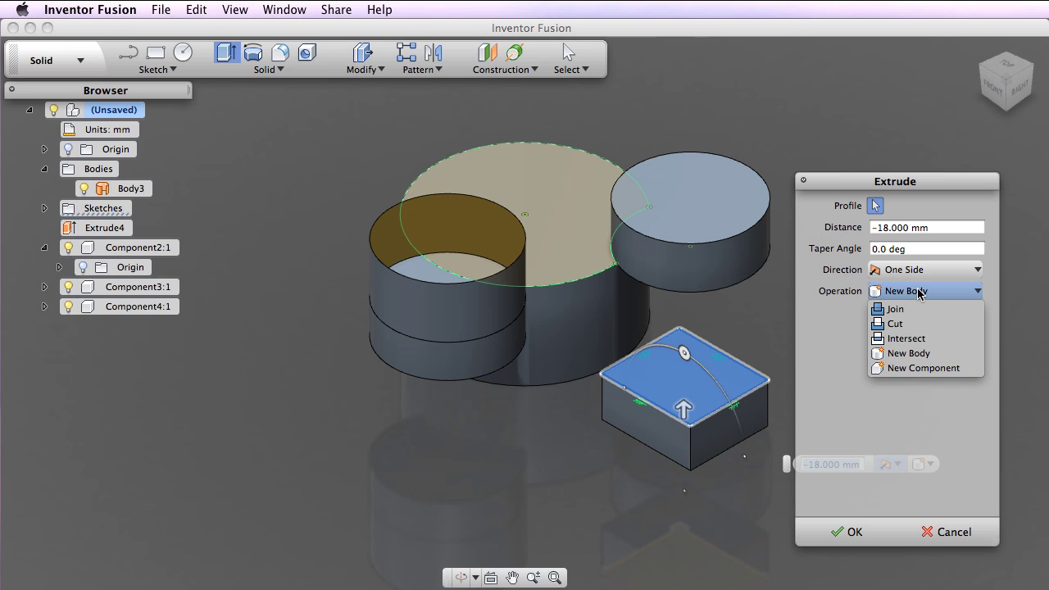
click(946, 368)
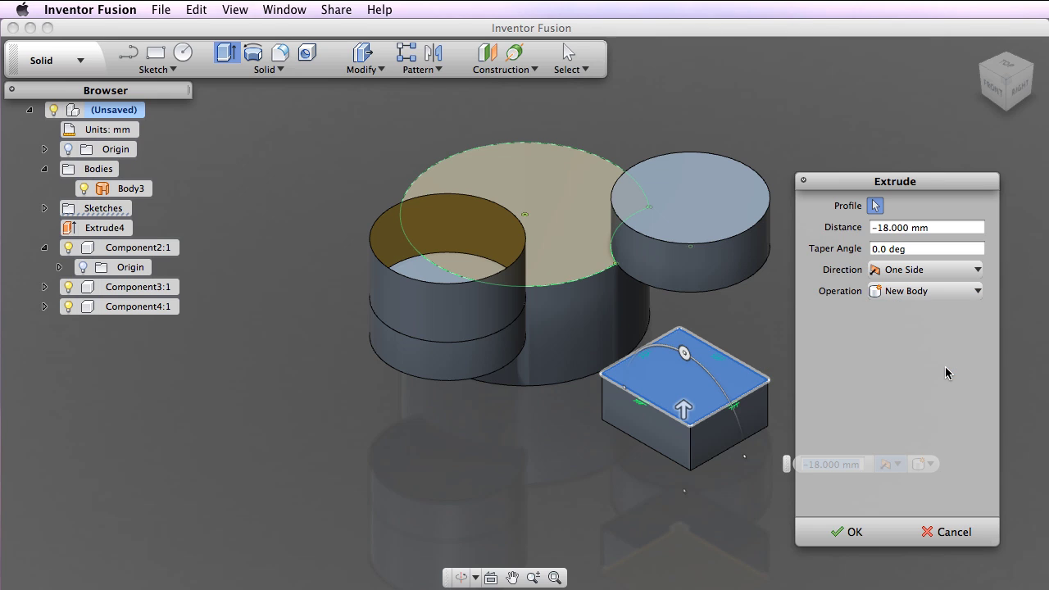
click(857, 537)
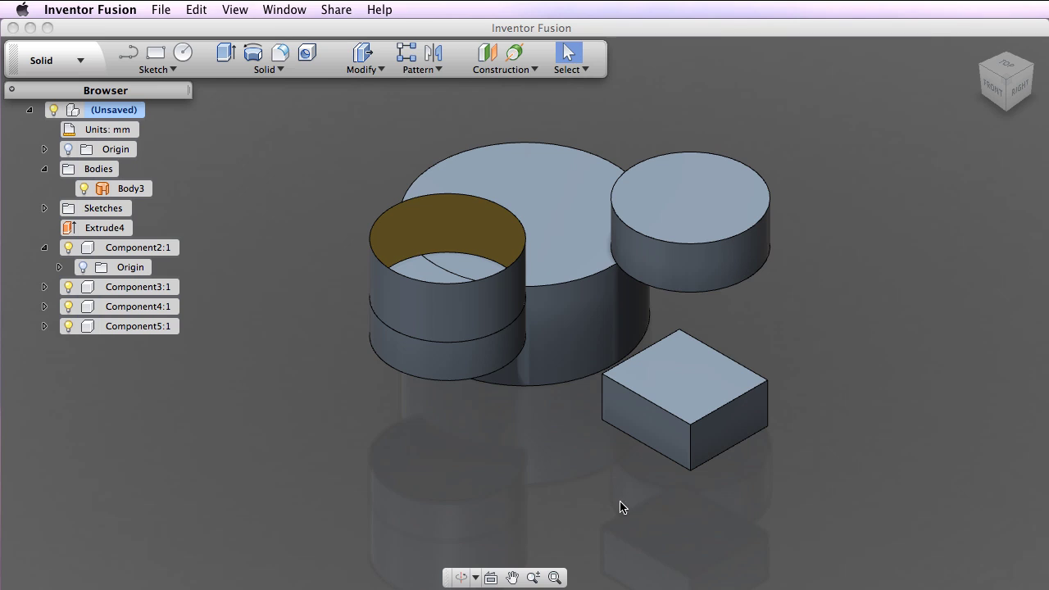
click(119, 327)
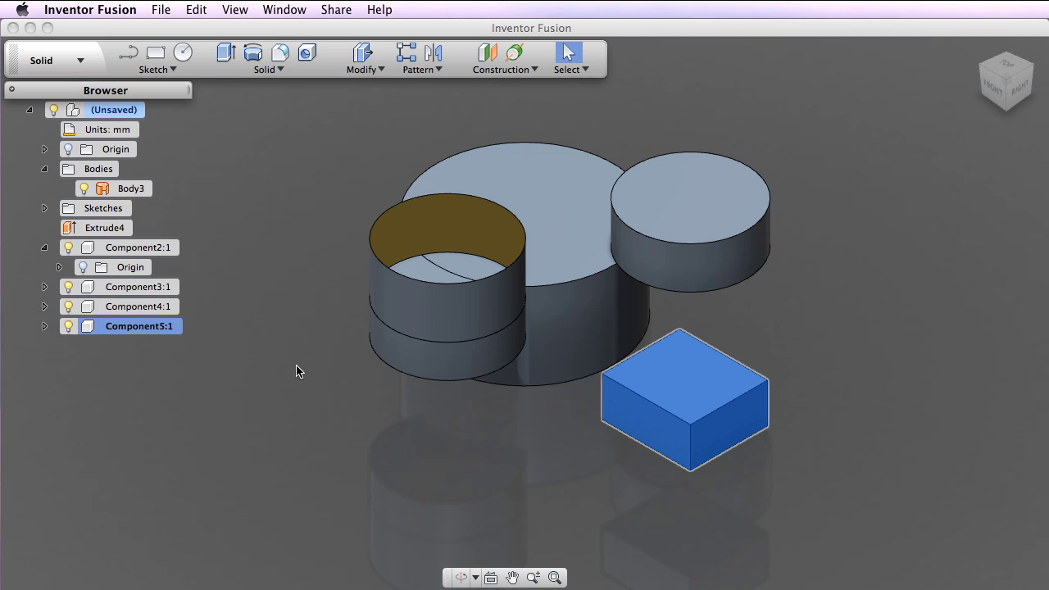
click(314, 375)
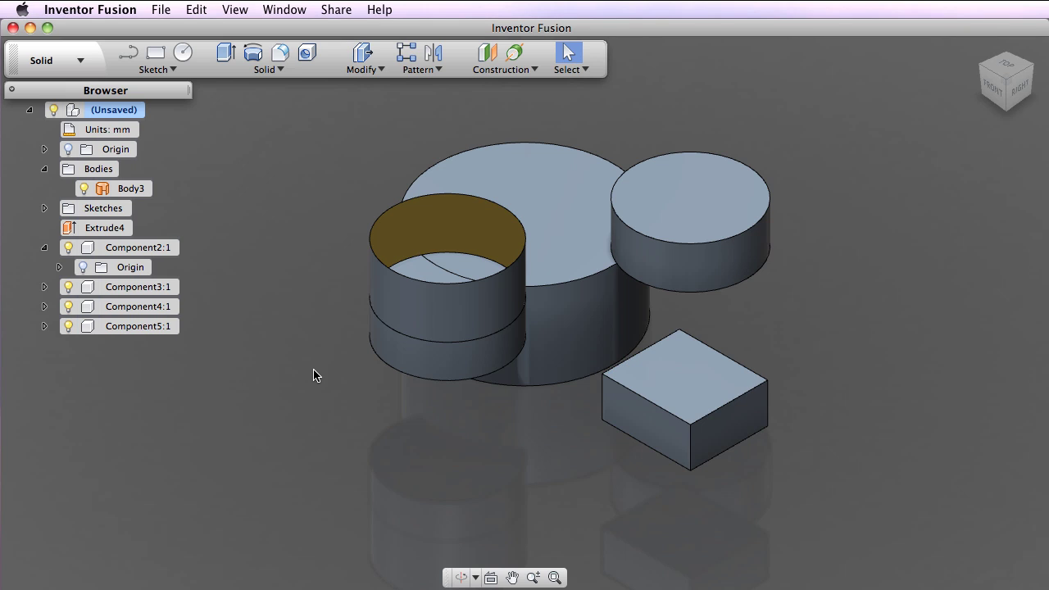
click(136, 330)
Add a new sub-component inside Component5:1 and nest Component4:1 under it.
right_click(136, 332)
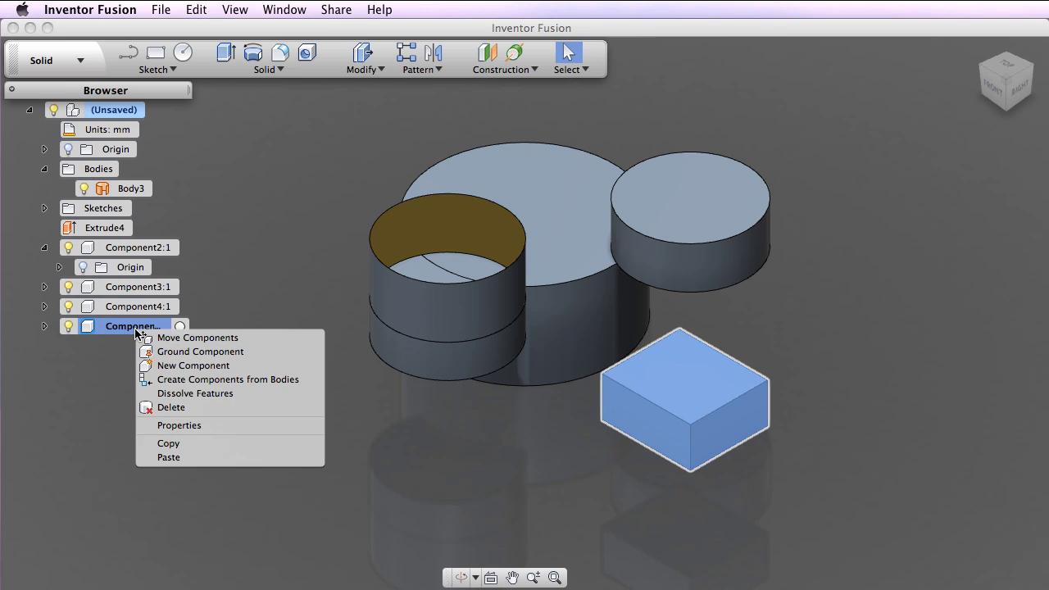
click(218, 366)
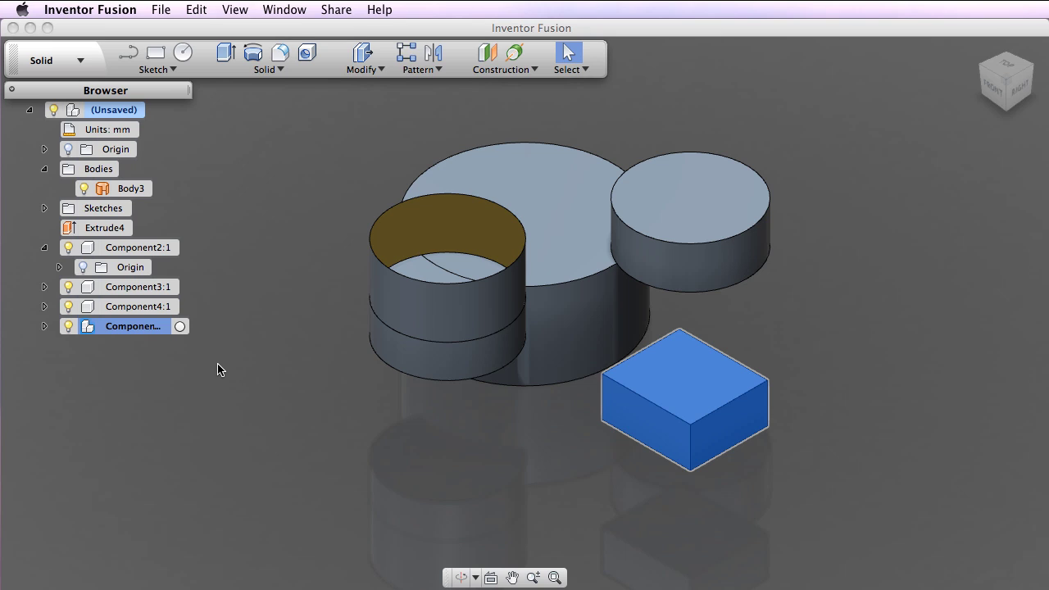
click(44, 327)
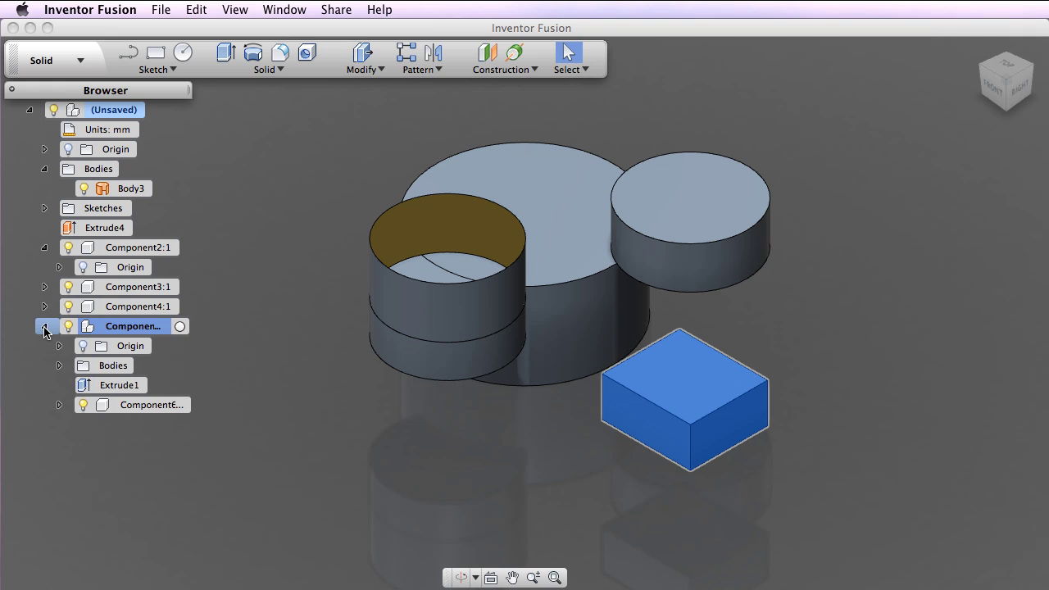
double_click(111, 307)
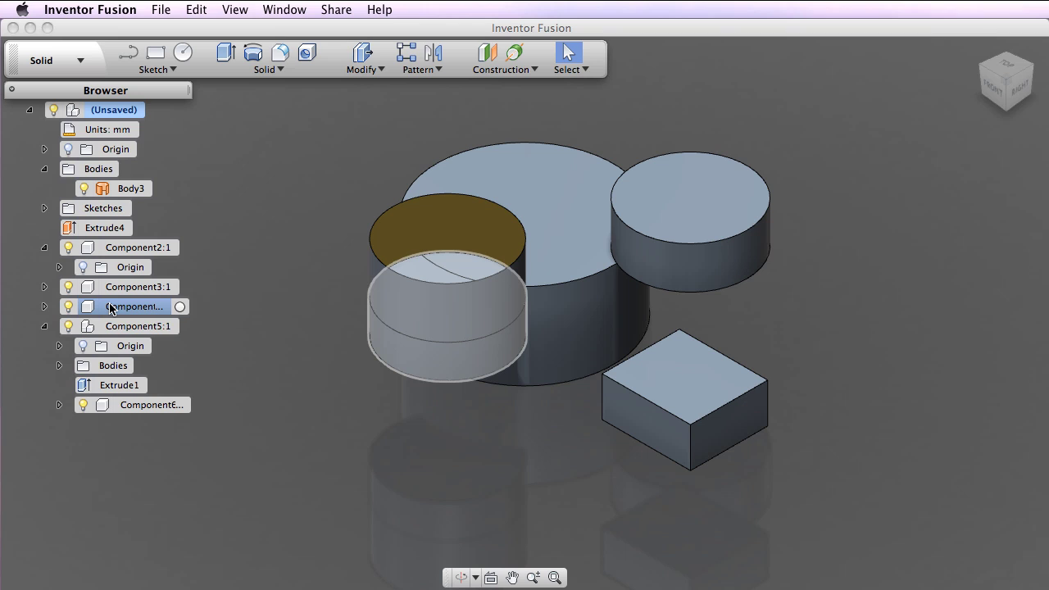
drag(111, 306, 136, 329)
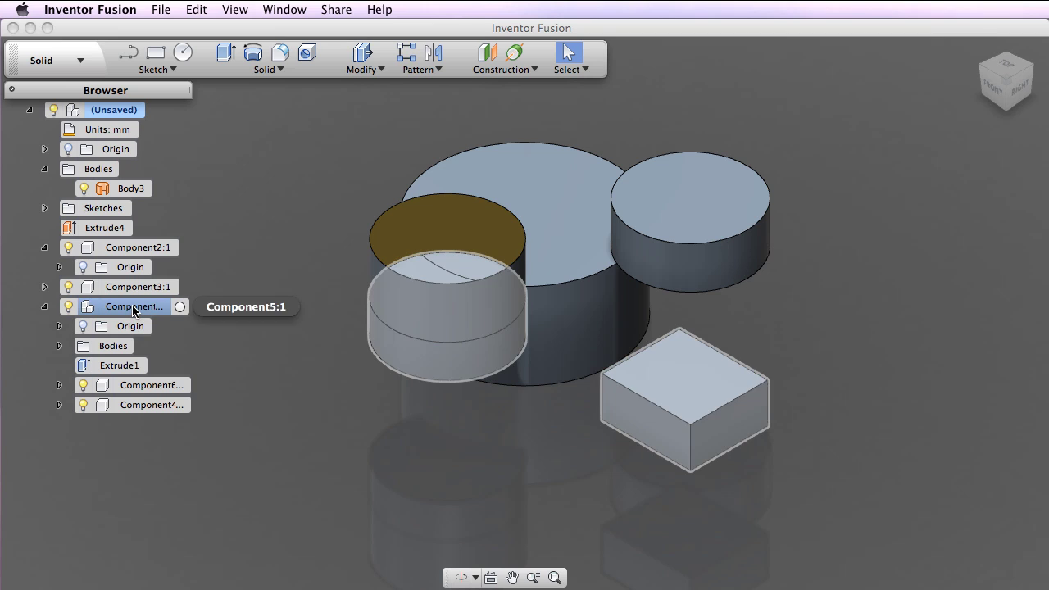
click(133, 308)
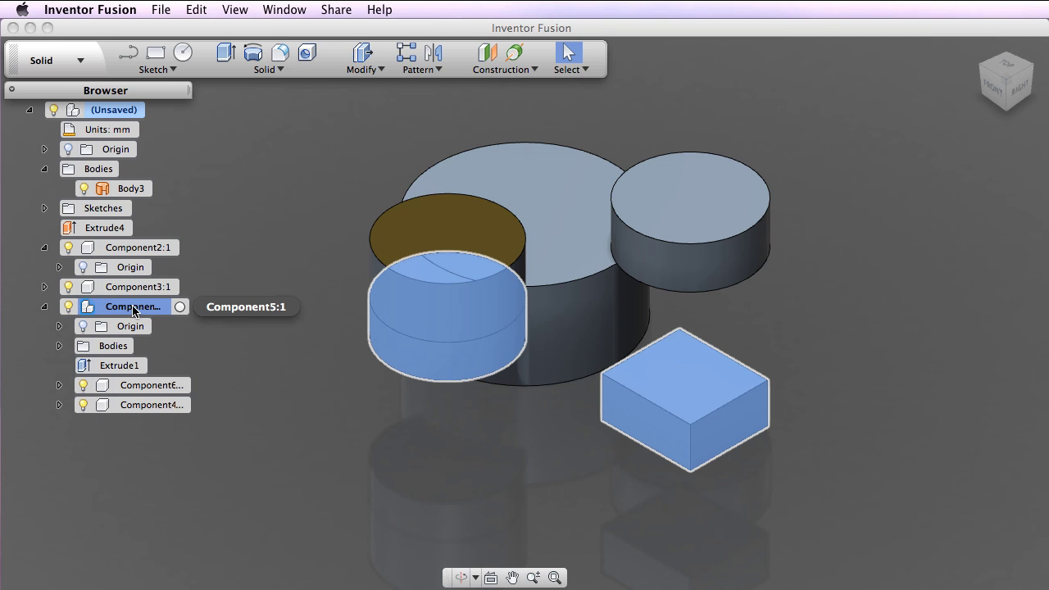
Copy Component4 and paste it into Component5:1 as Component4:2.
click(260, 343)
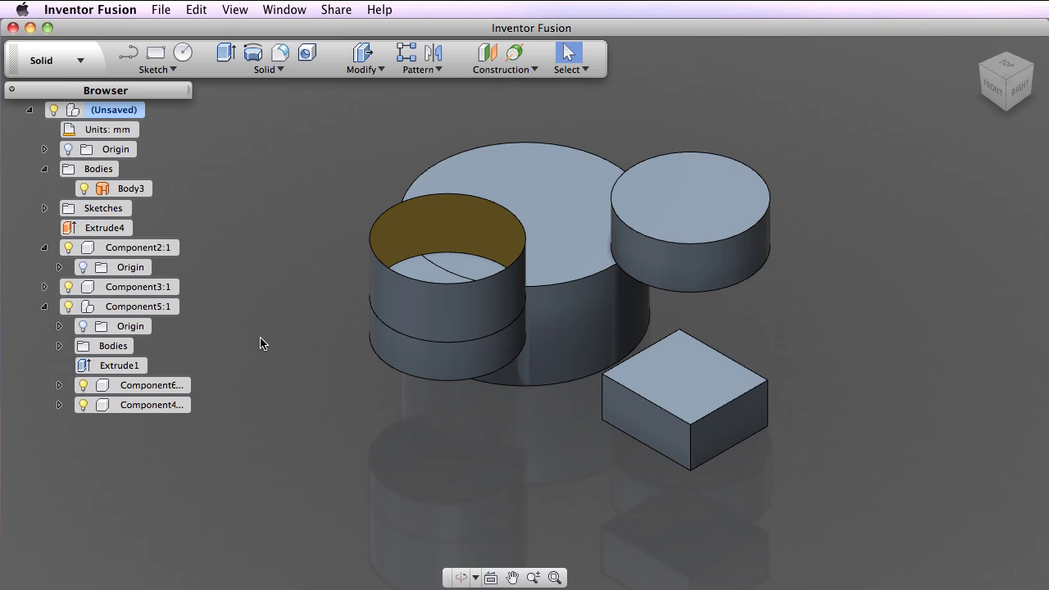
right_click(146, 406)
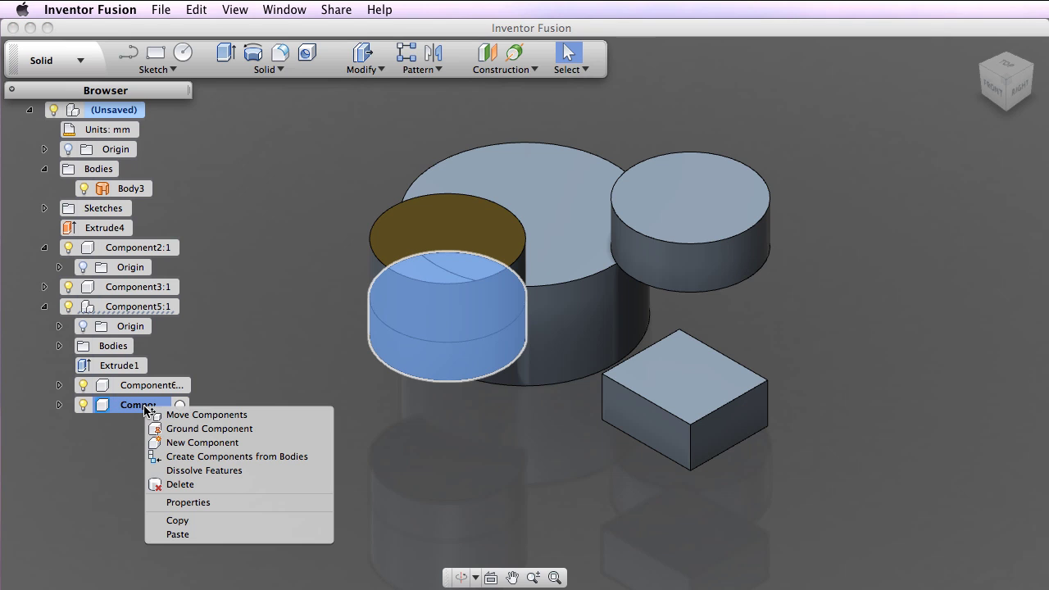
click(204, 522)
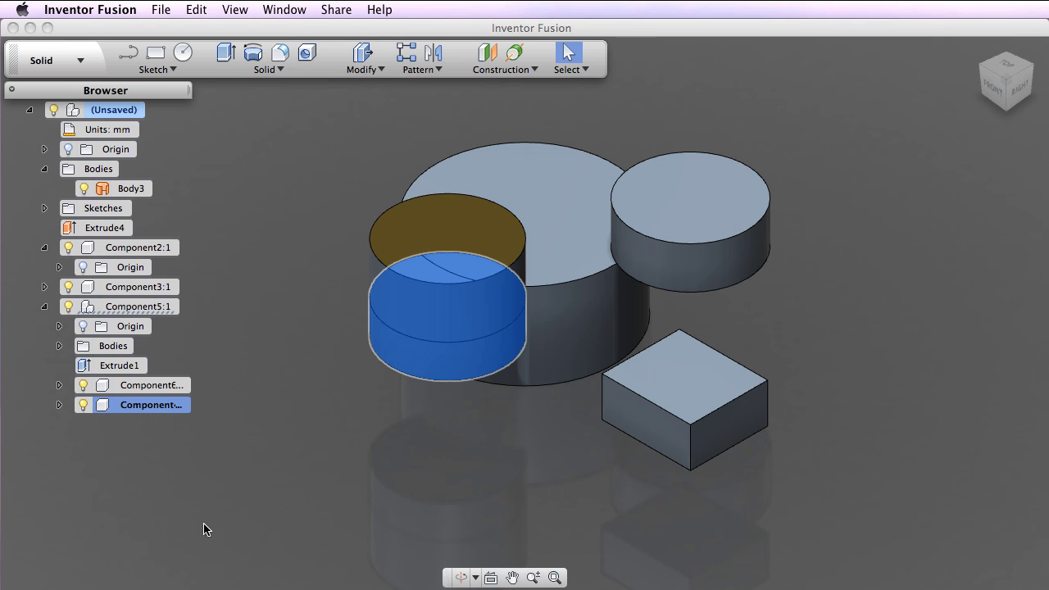
click(130, 309)
right_click(130, 310)
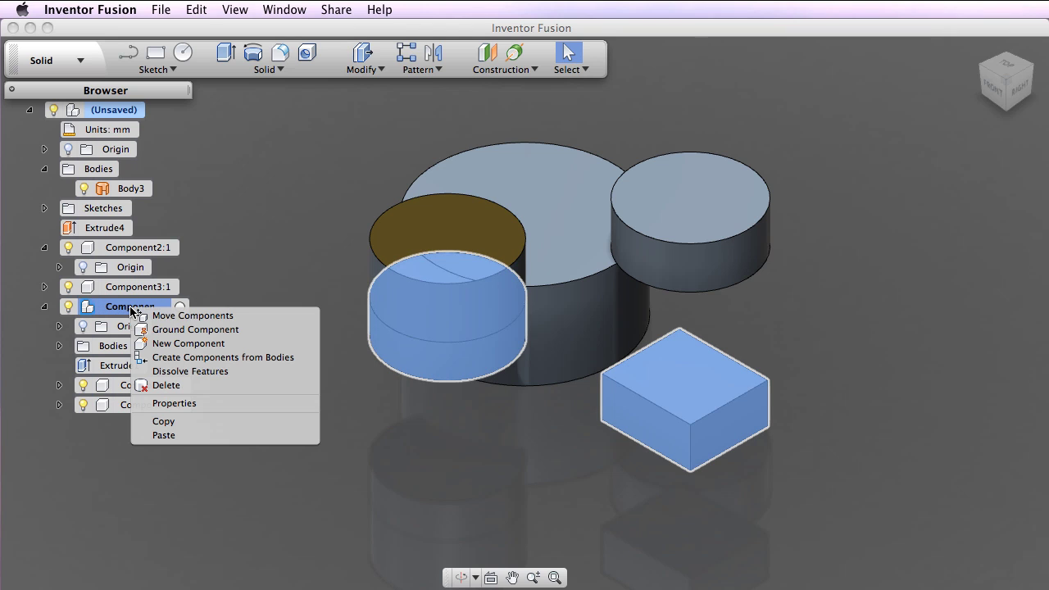
click(195, 437)
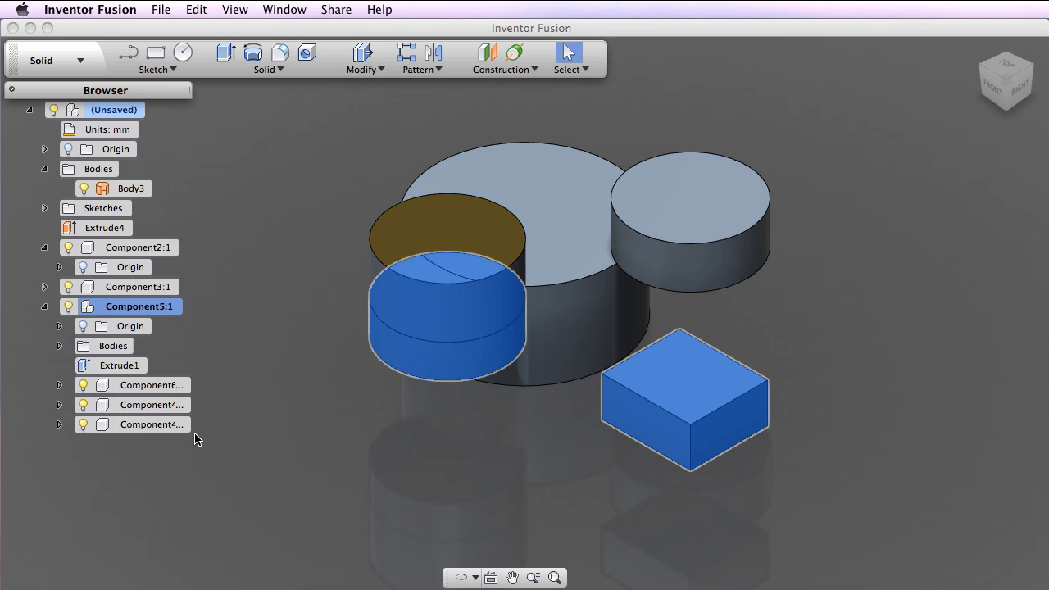
click(226, 436)
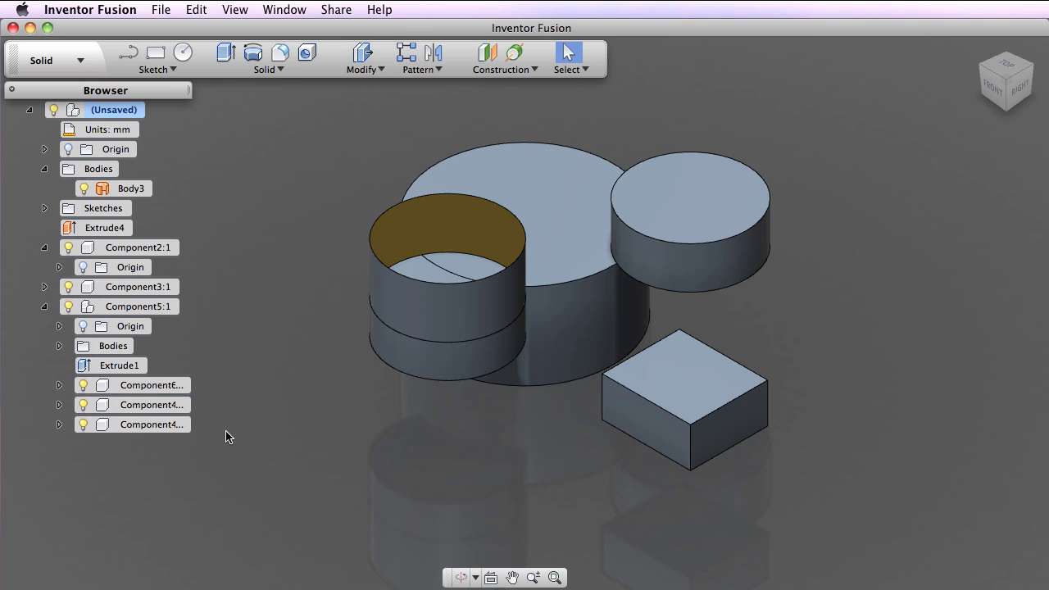
click(150, 426)
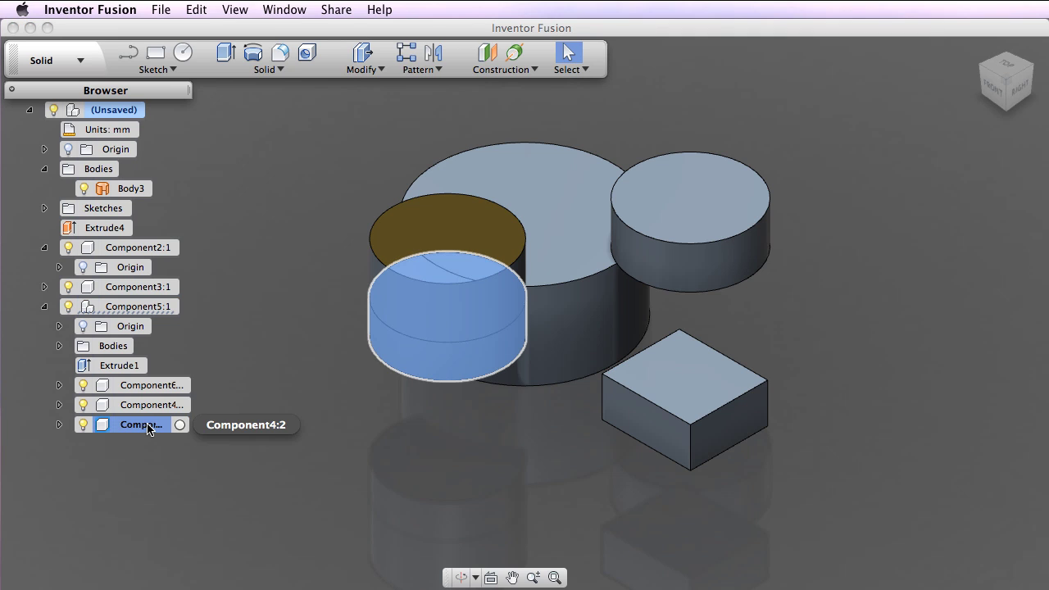
click(149, 426)
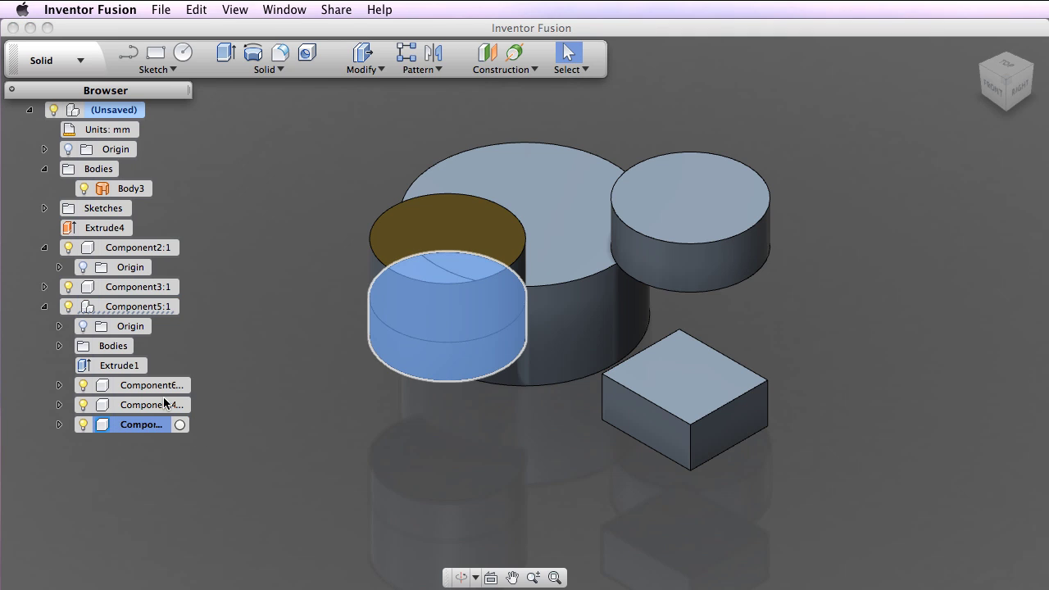
Move the copied Component4:2 cylinder 59 mm along Z.
click(361, 66)
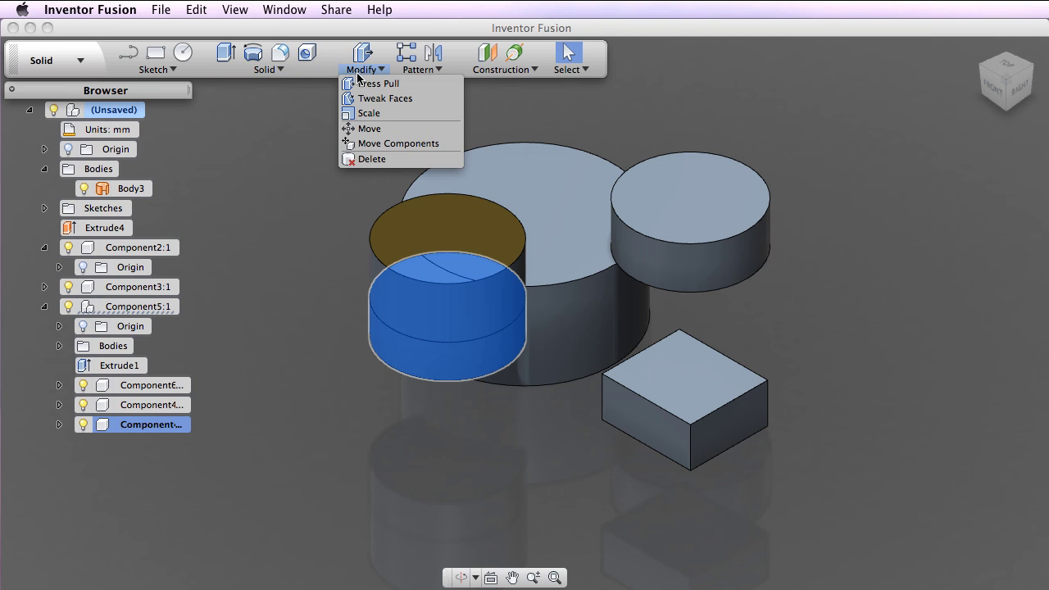
click(393, 144)
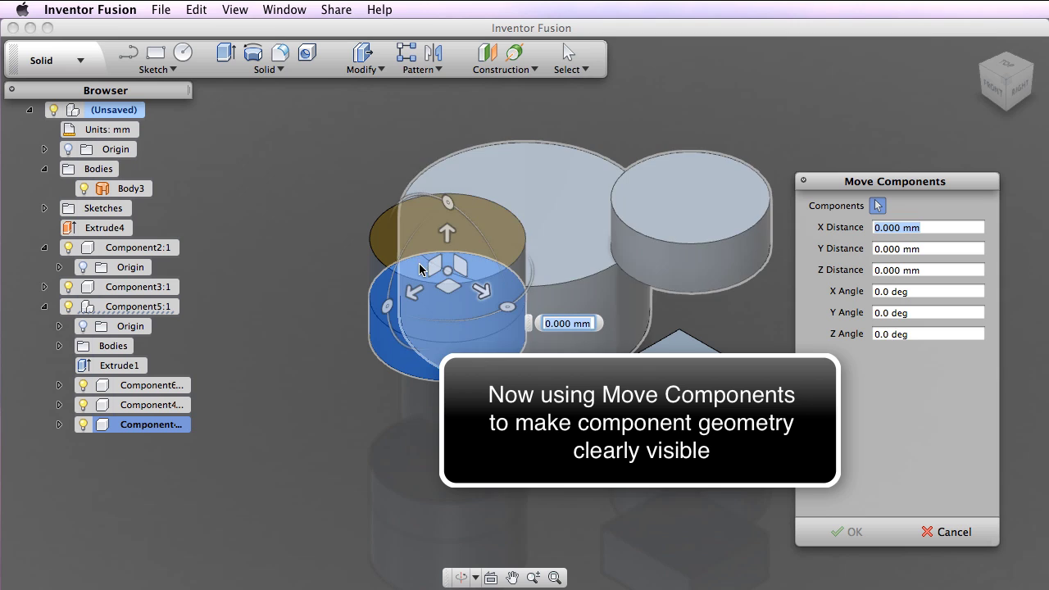
drag(417, 290, 294, 374)
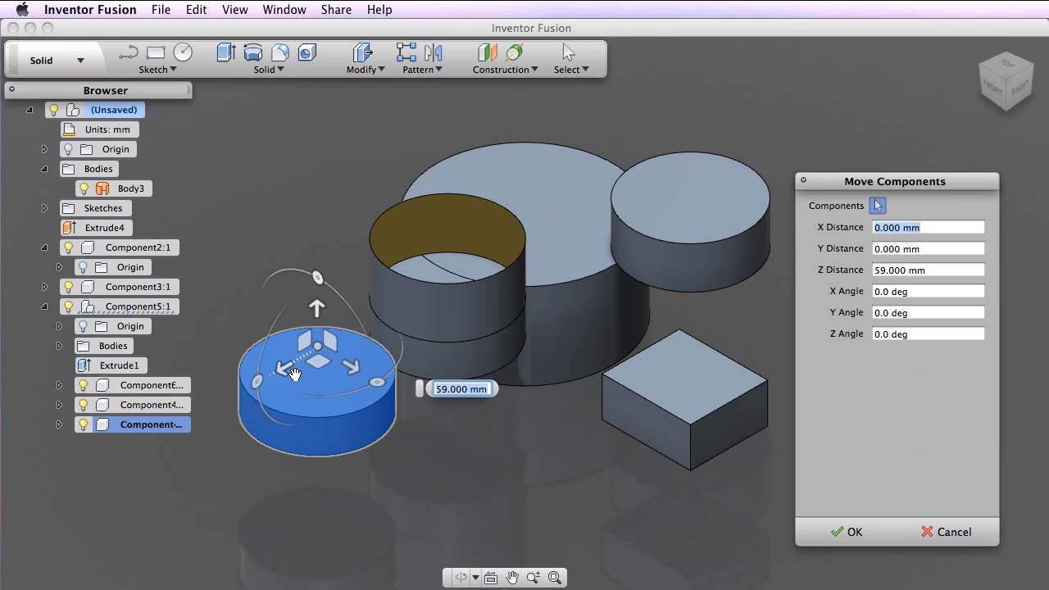
right_click(292, 373)
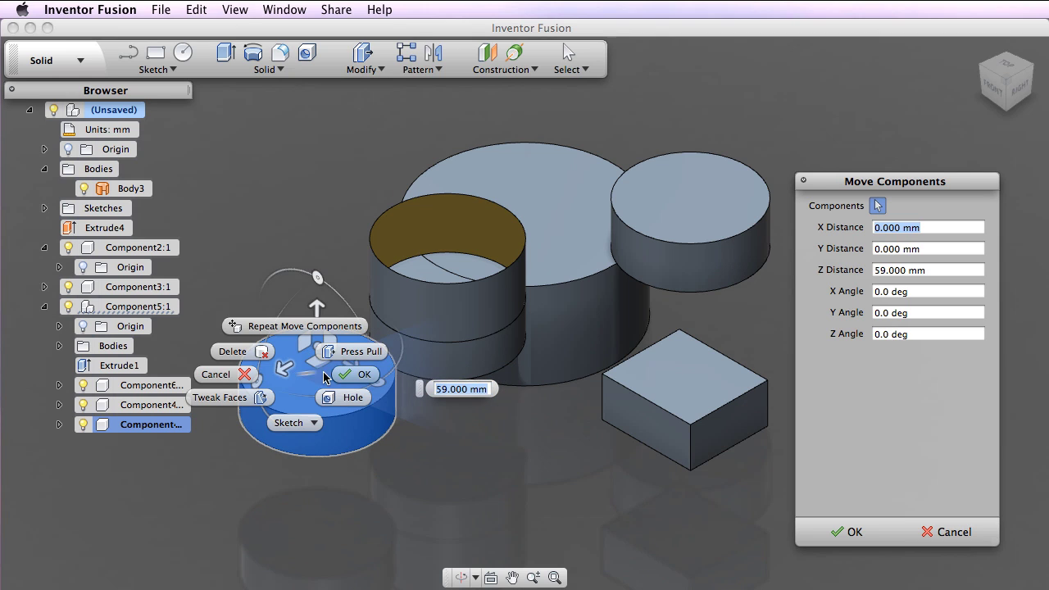
click(361, 374)
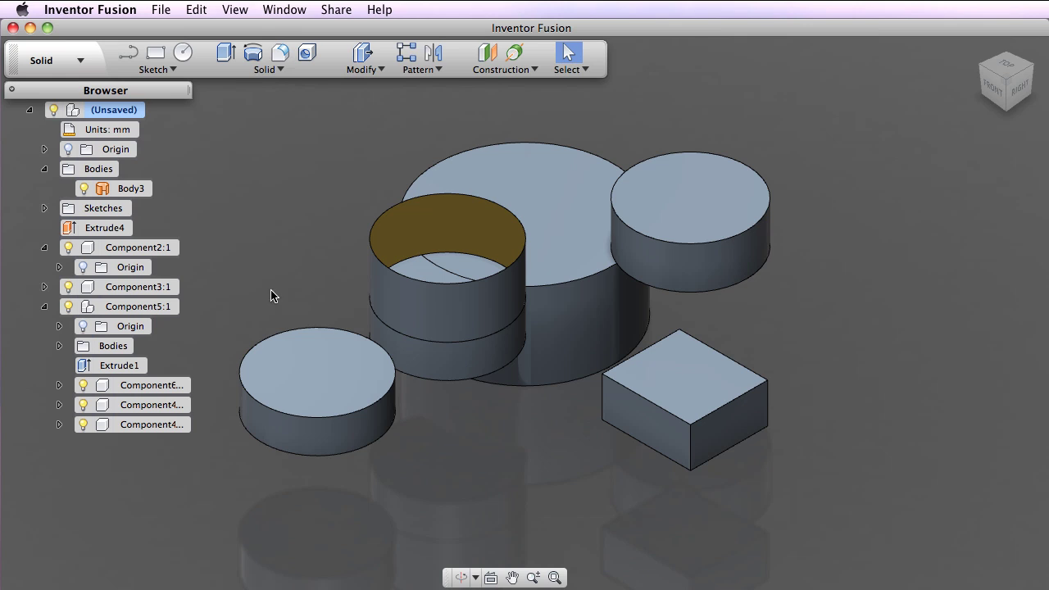
mouse_move(172, 428)
Activate the last copied component and sketch a rectangle on the left cylinder's top for Press Pull.
click(179, 426)
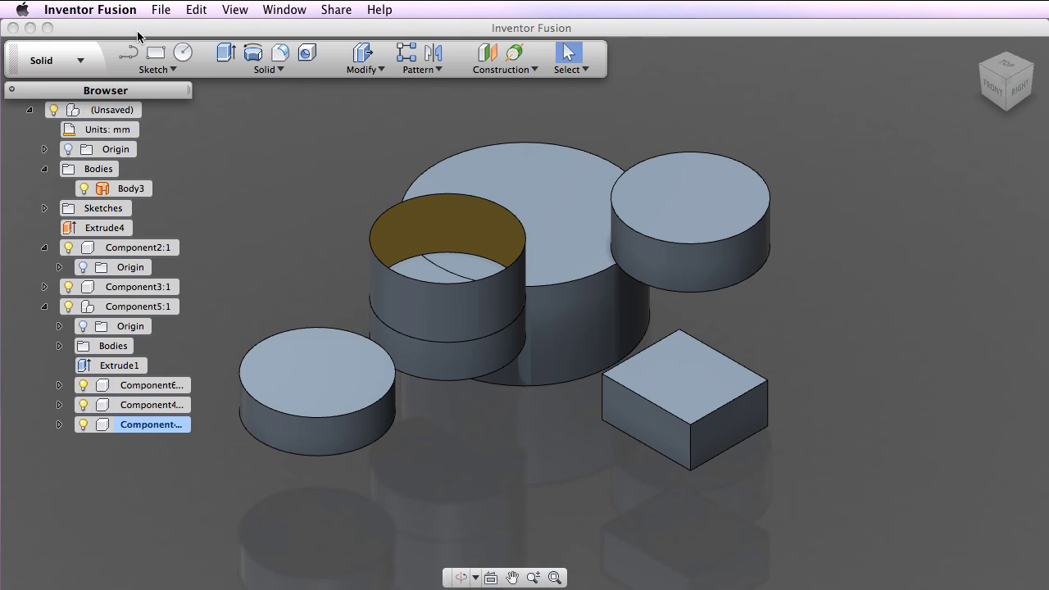
click(159, 55)
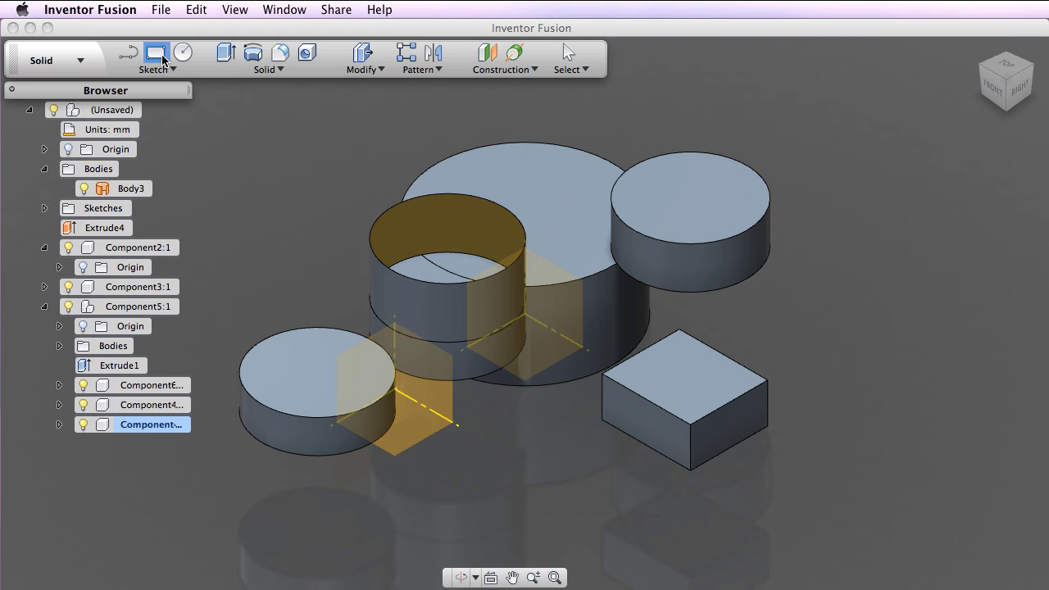
click(309, 354)
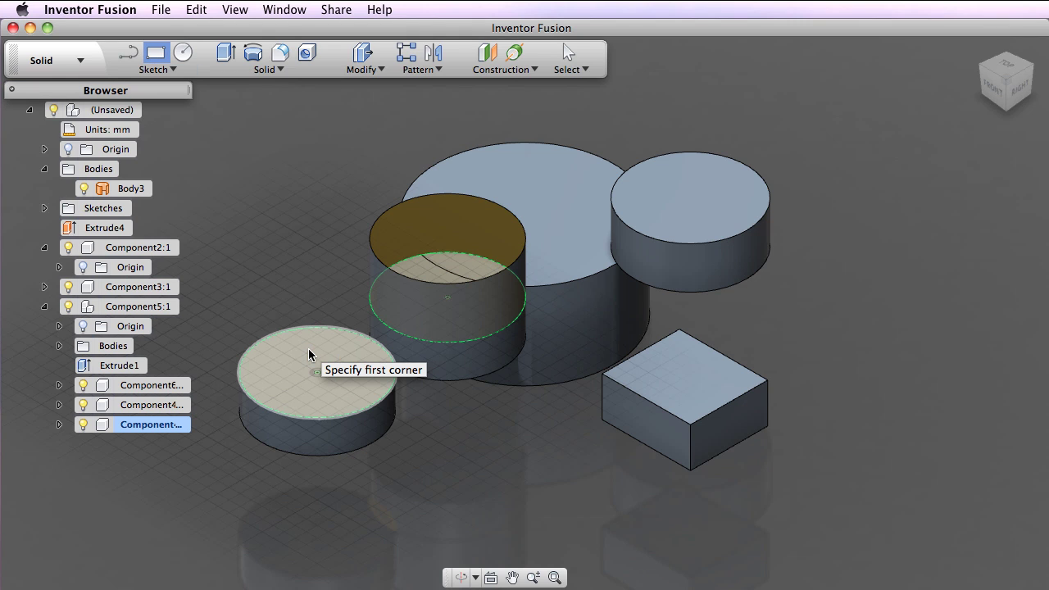
click(295, 284)
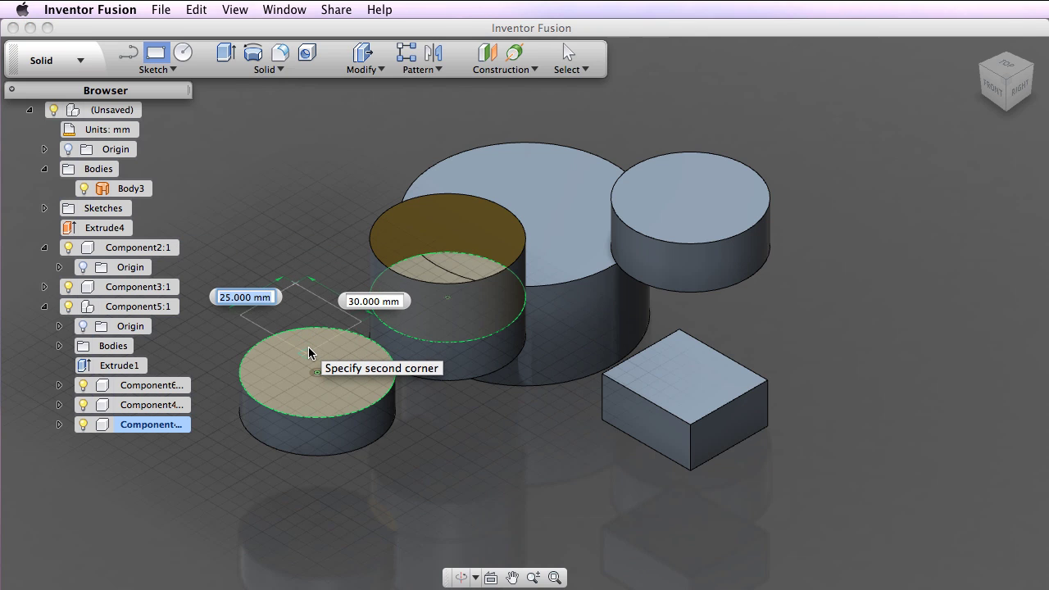
click(309, 353)
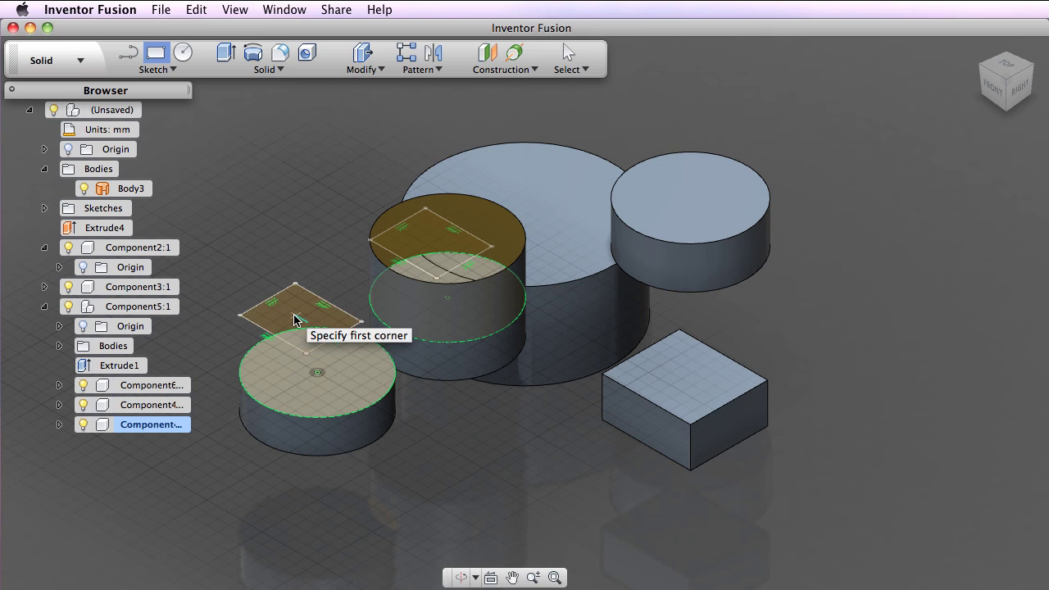
right_click(295, 316)
click(348, 293)
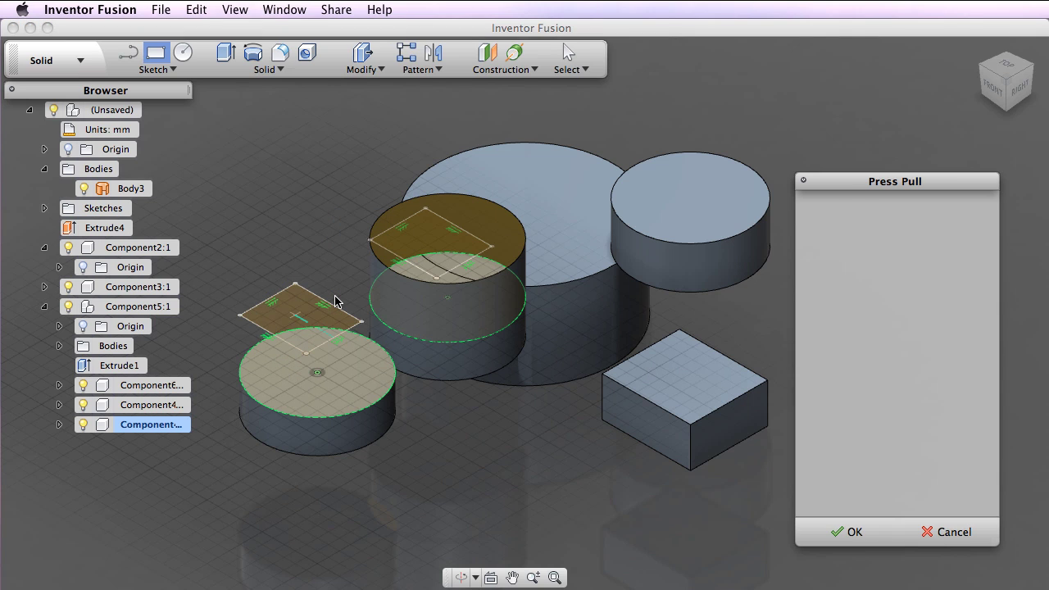
Pull the rectangle and wedge profiles up 14 mm.
click(303, 343)
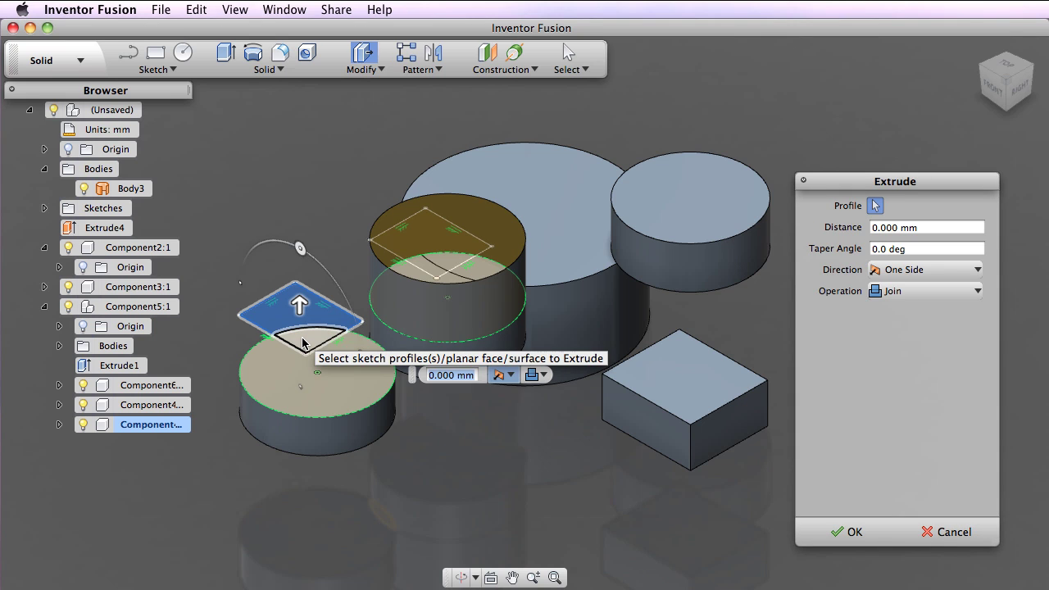
click(303, 342)
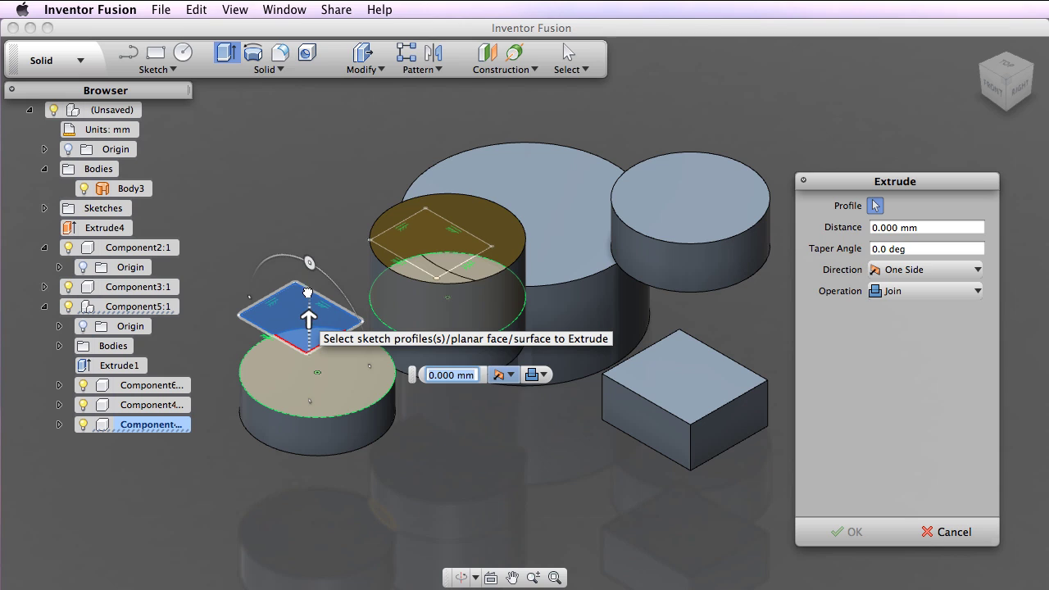
click(308, 284)
drag(308, 284, 308, 283)
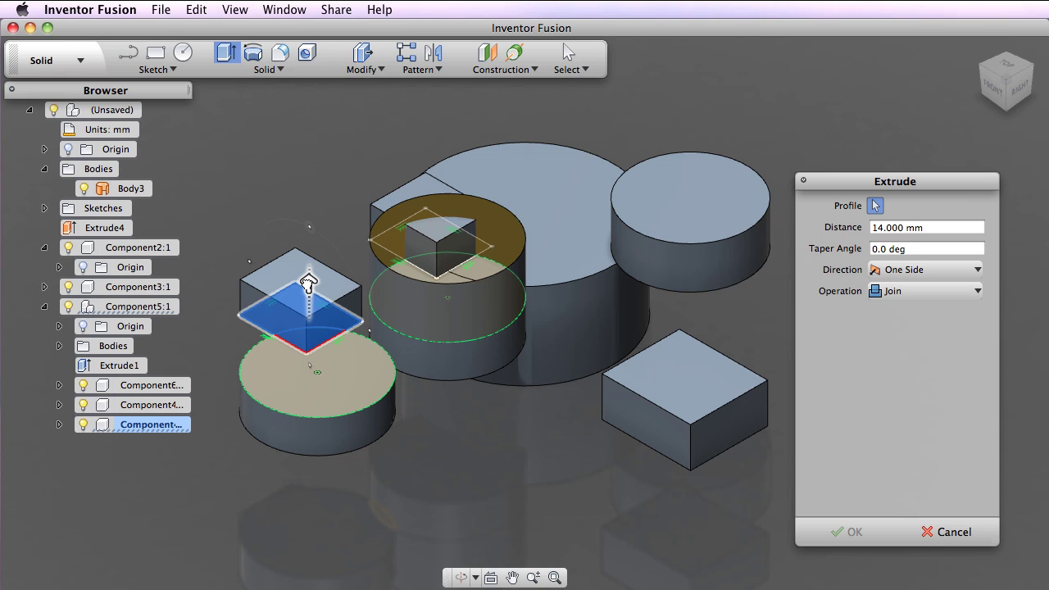
right_click(308, 285)
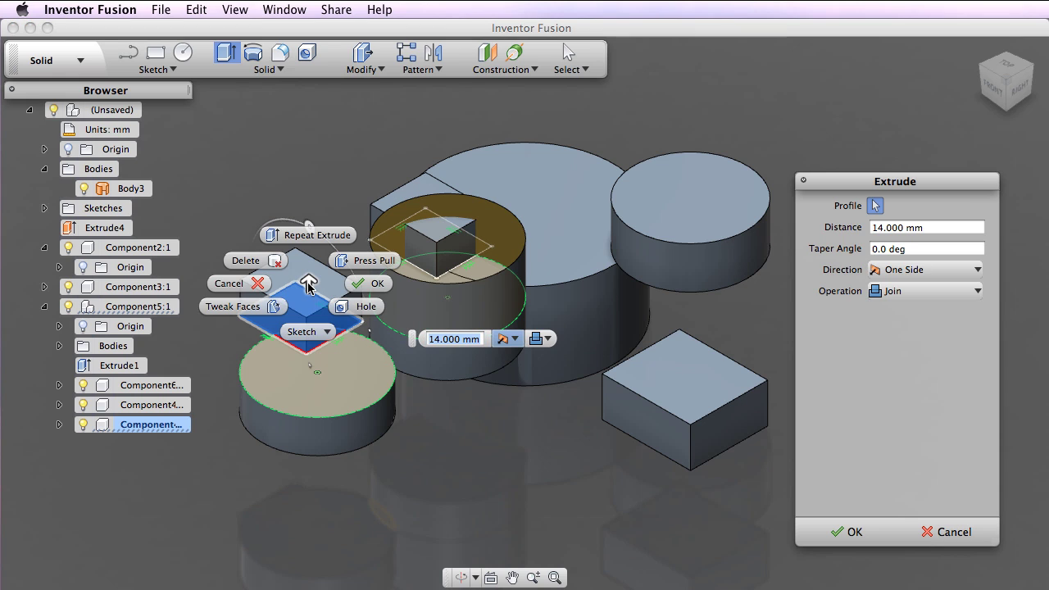
Commit the 14 mm extrusion and inspect Body1 and Extrude2 in the last component.
click(345, 287)
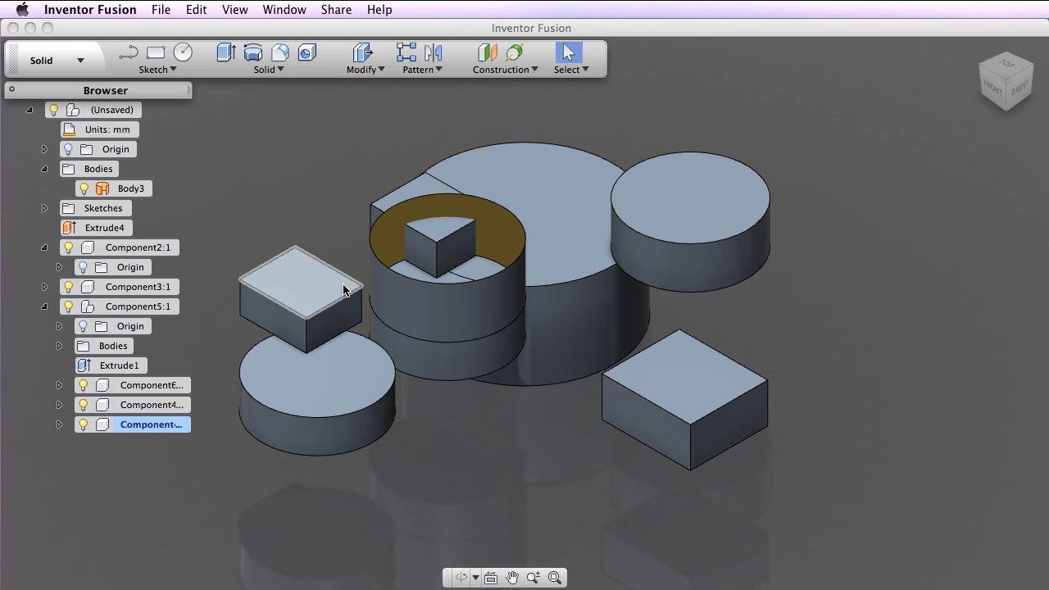
click(59, 424)
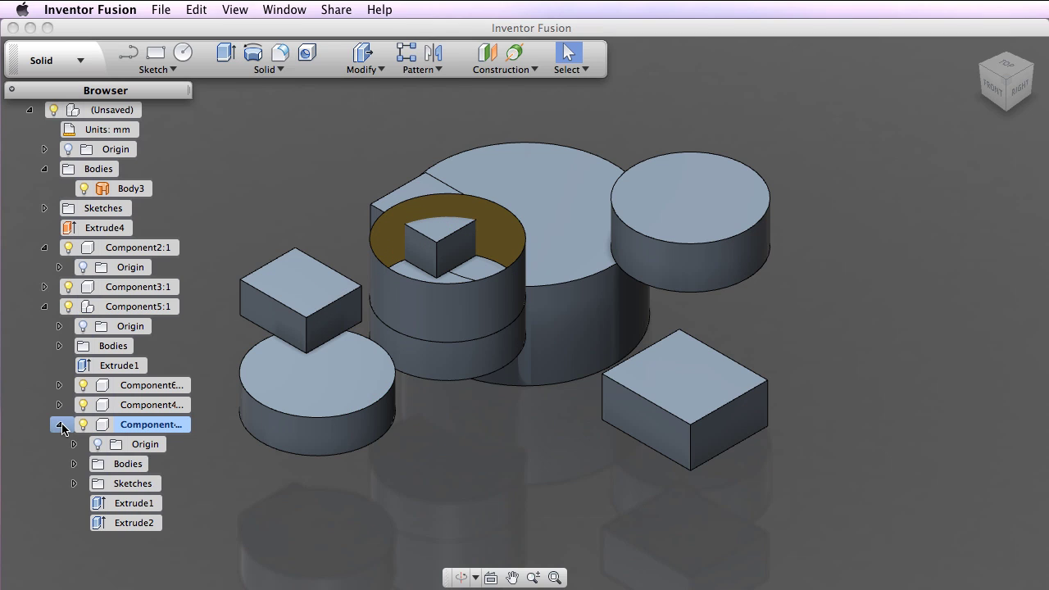
click(74, 463)
click(149, 485)
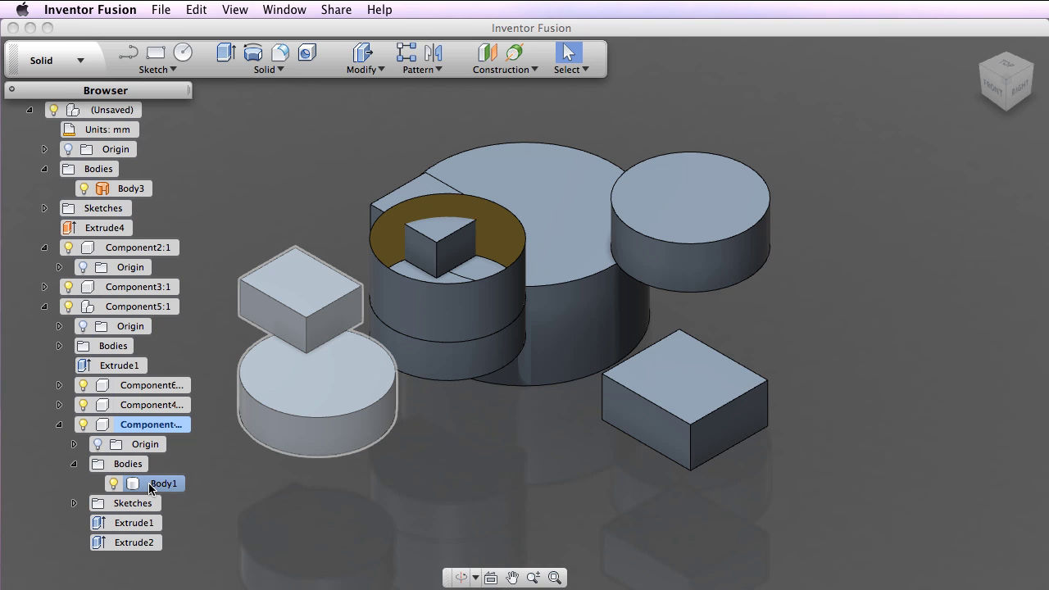
click(154, 544)
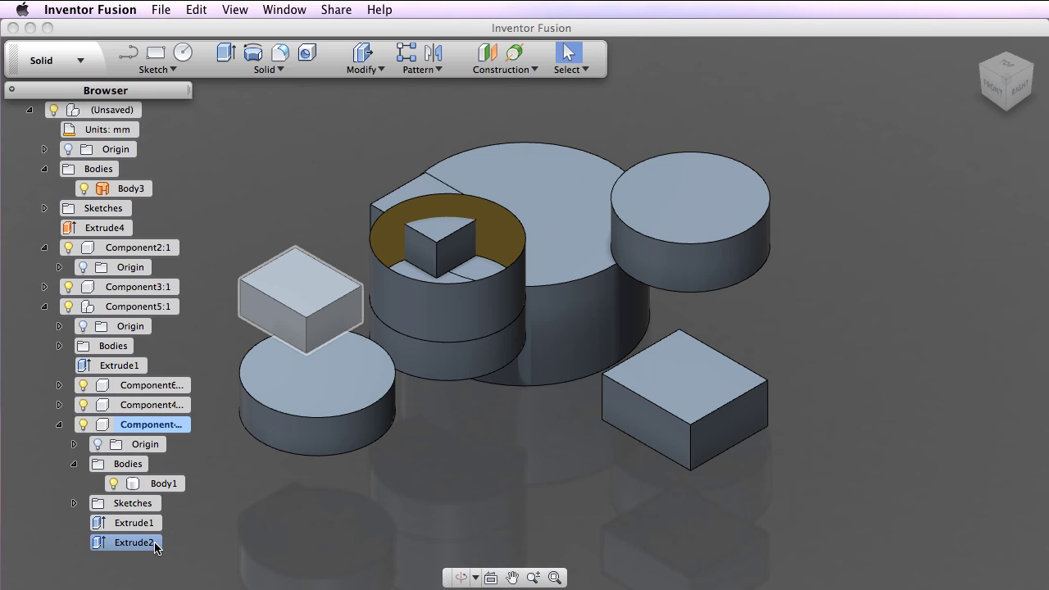
click(193, 544)
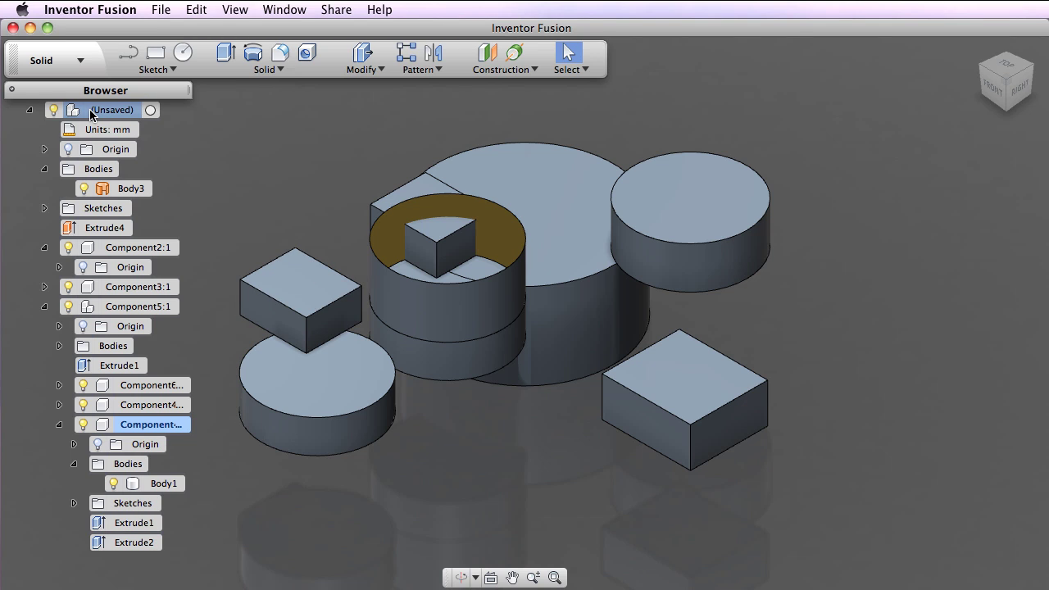
Reactivate the (Unsaved) top-level assembly and collapse Component5:1.
click(150, 112)
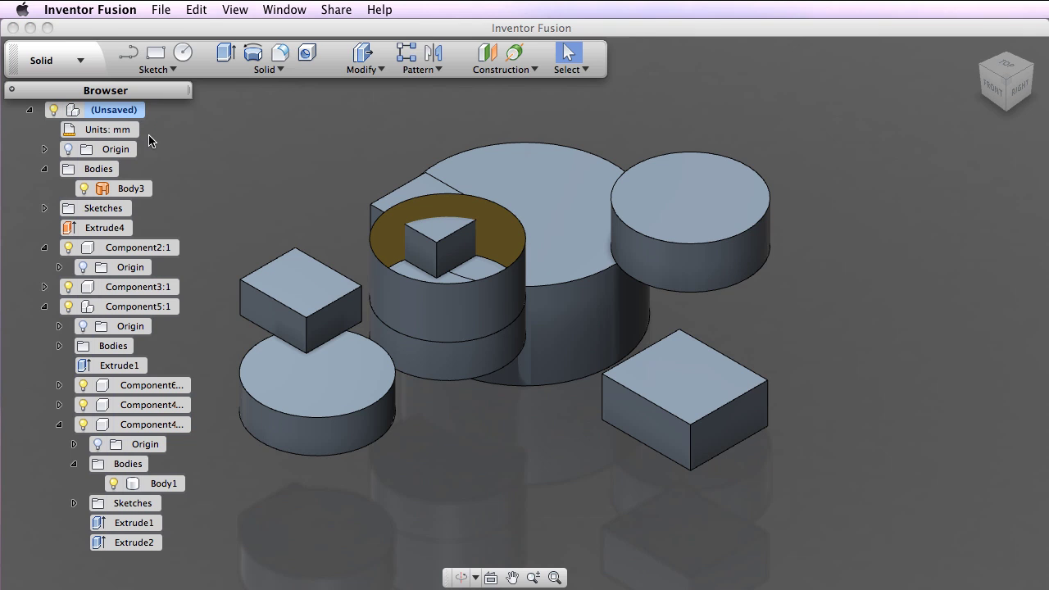
click(47, 308)
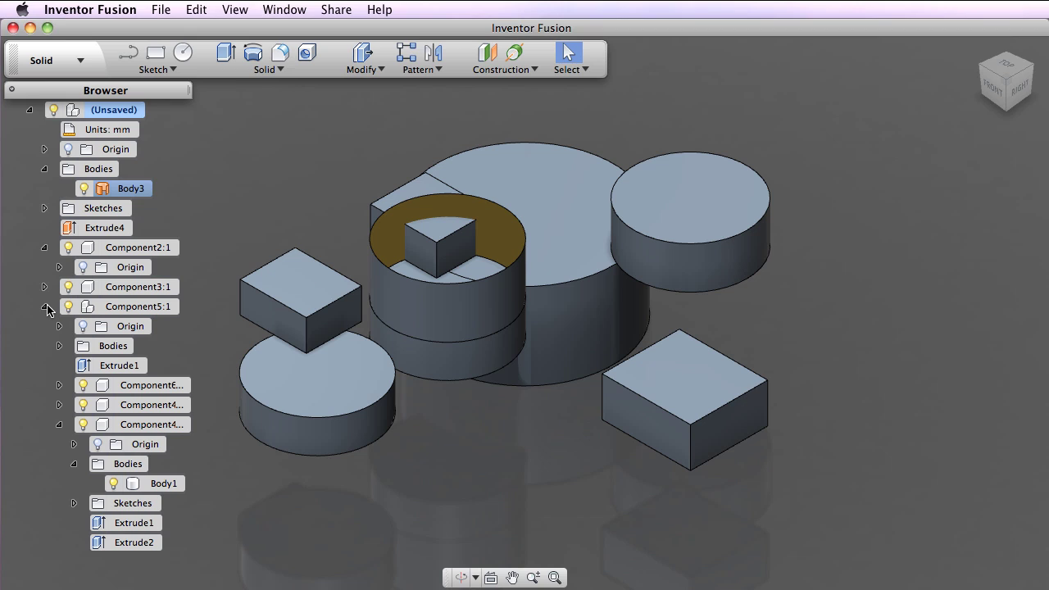
click(46, 306)
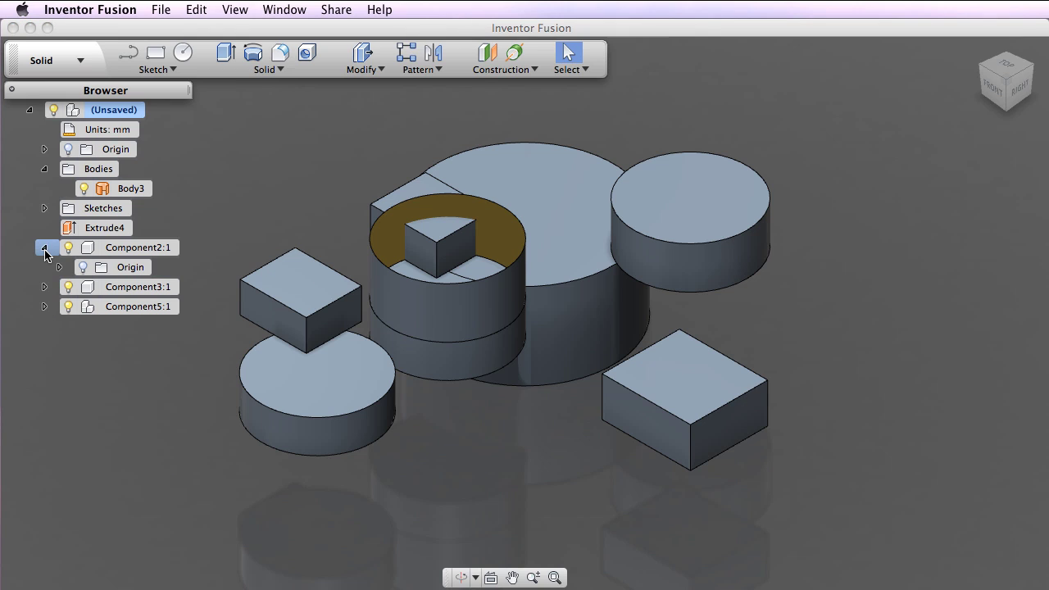
Tidy the tree and sketch a 15 × 30 mm rectangle on the large cylinder's top plane, extruded −12 mm as a new body.
click(45, 247)
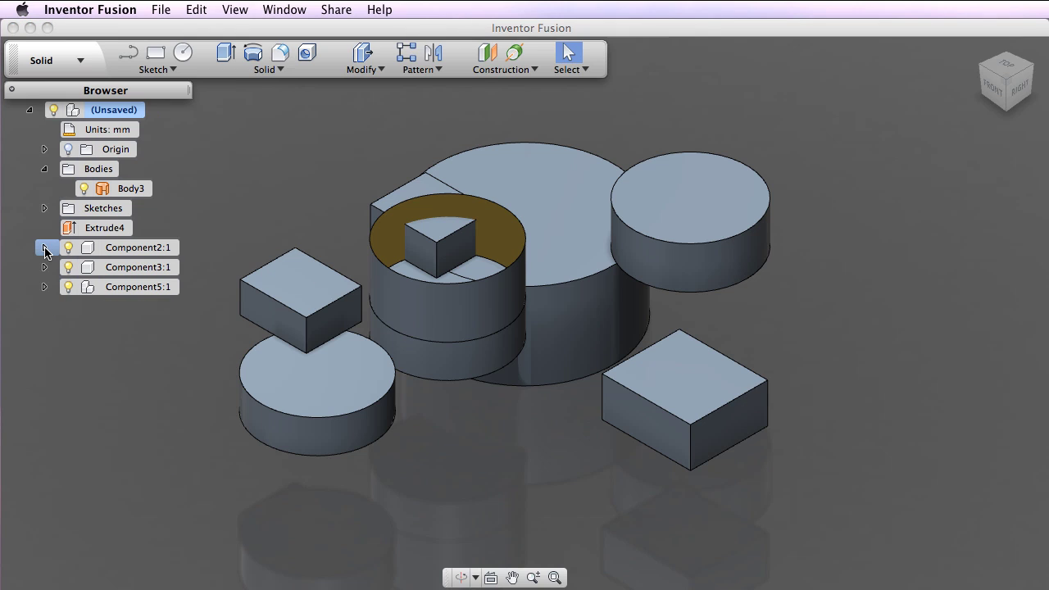
click(44, 169)
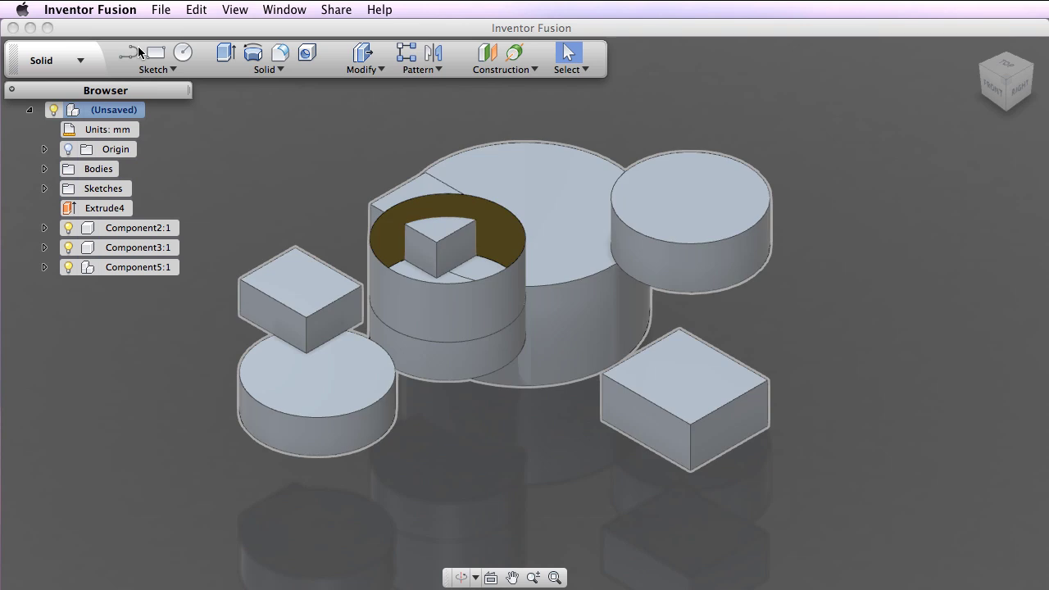
click(155, 54)
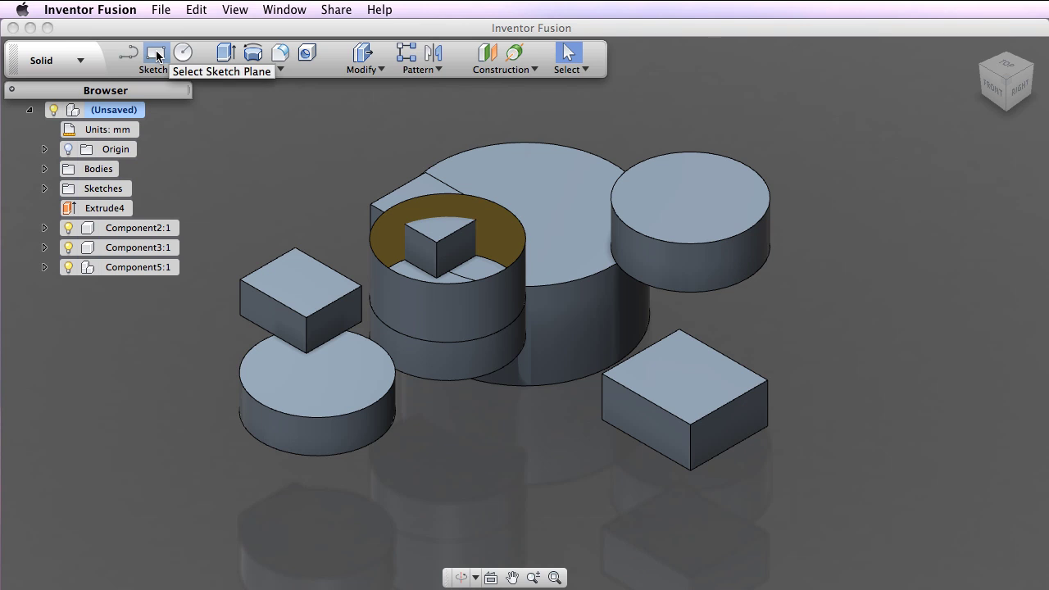
click(500, 174)
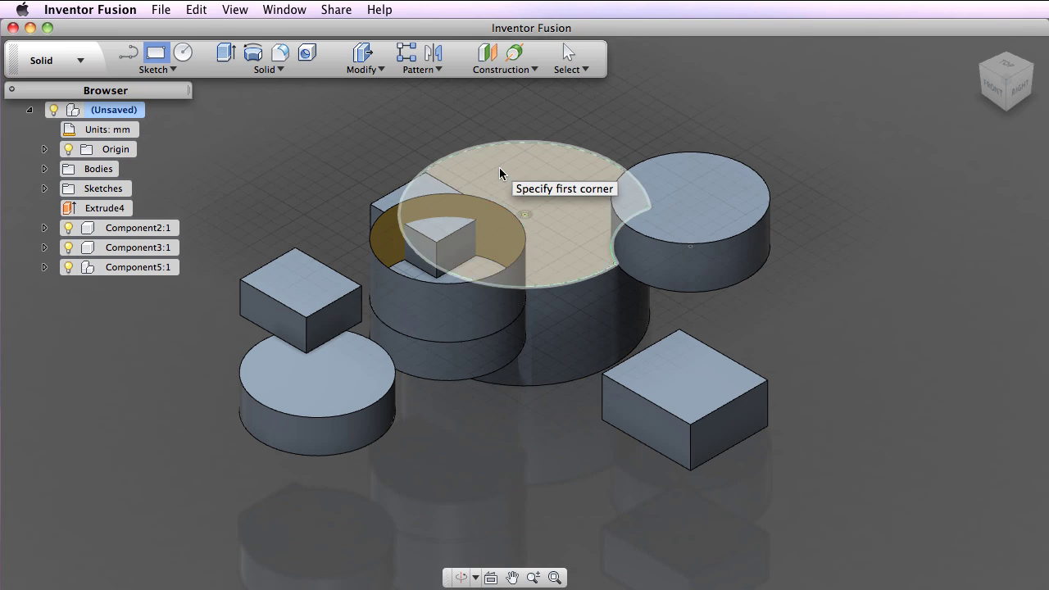
click(286, 131)
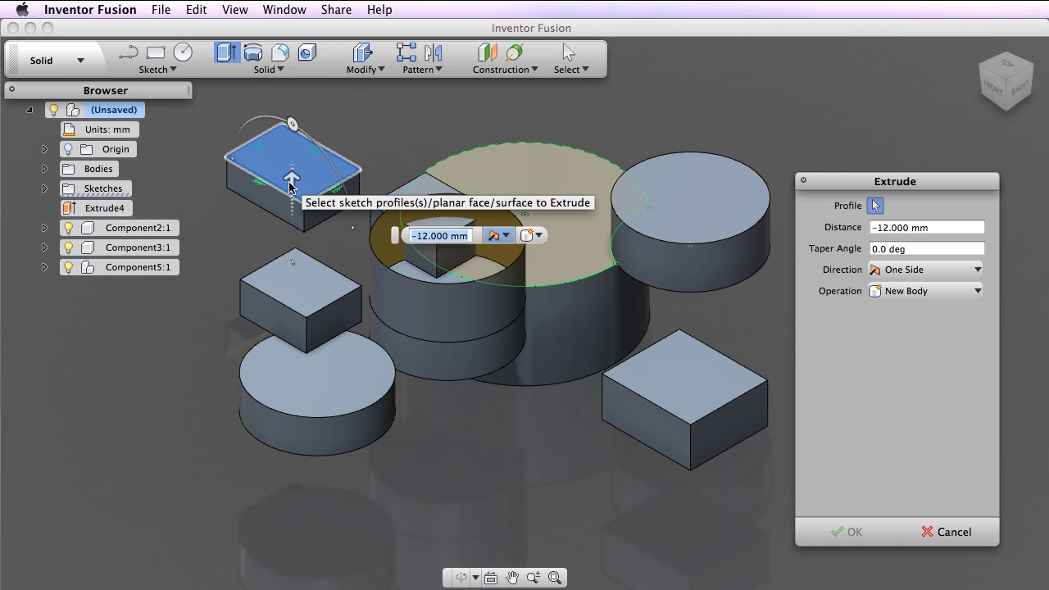
right_click(291, 186)
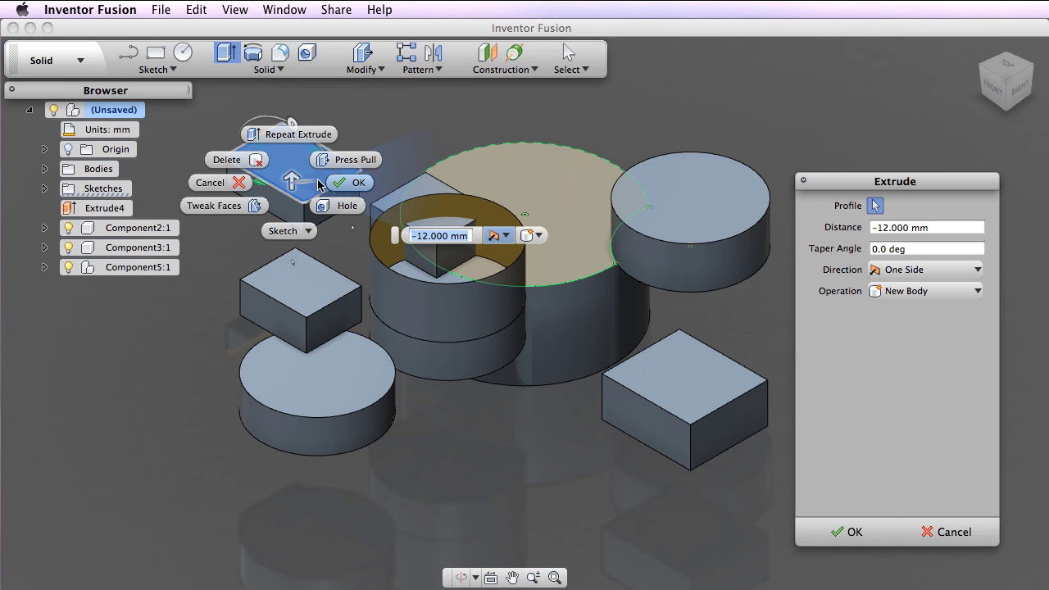
click(318, 185)
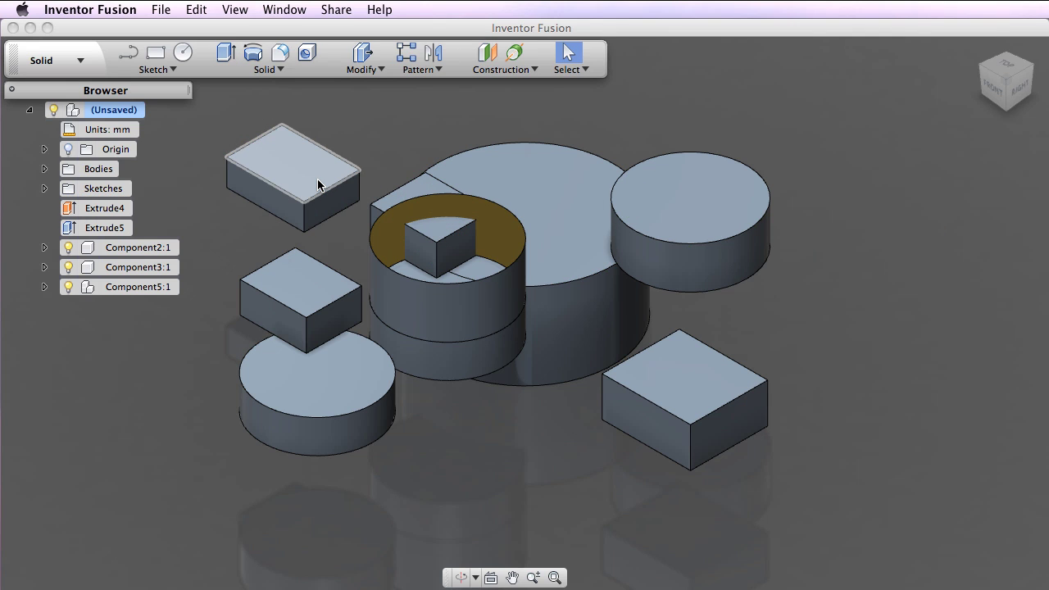
Check the new Extrude5 box, then switch the environment from Solid to Assemble.
click(115, 229)
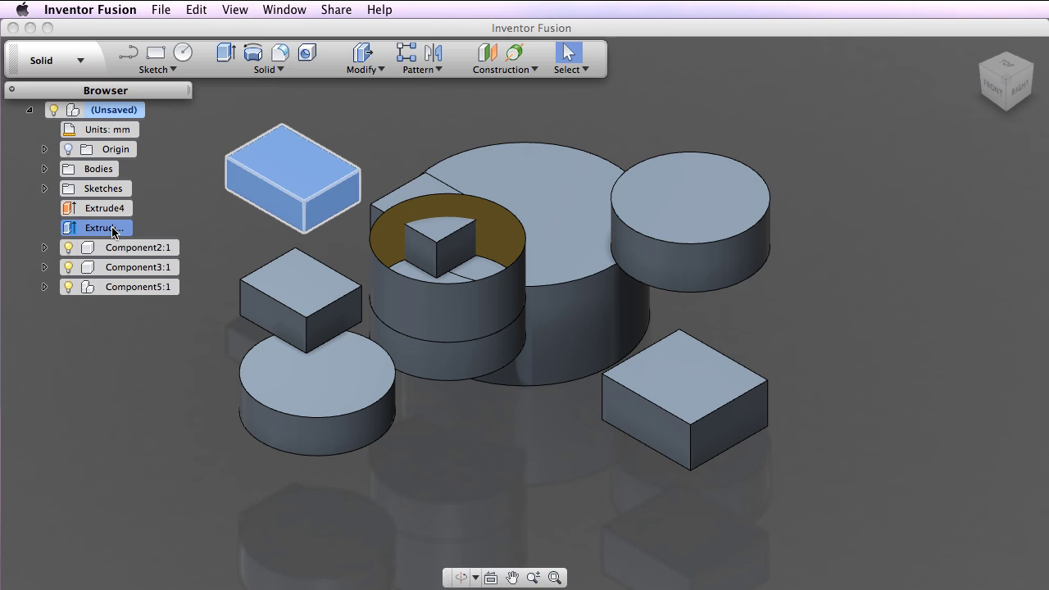
click(166, 223)
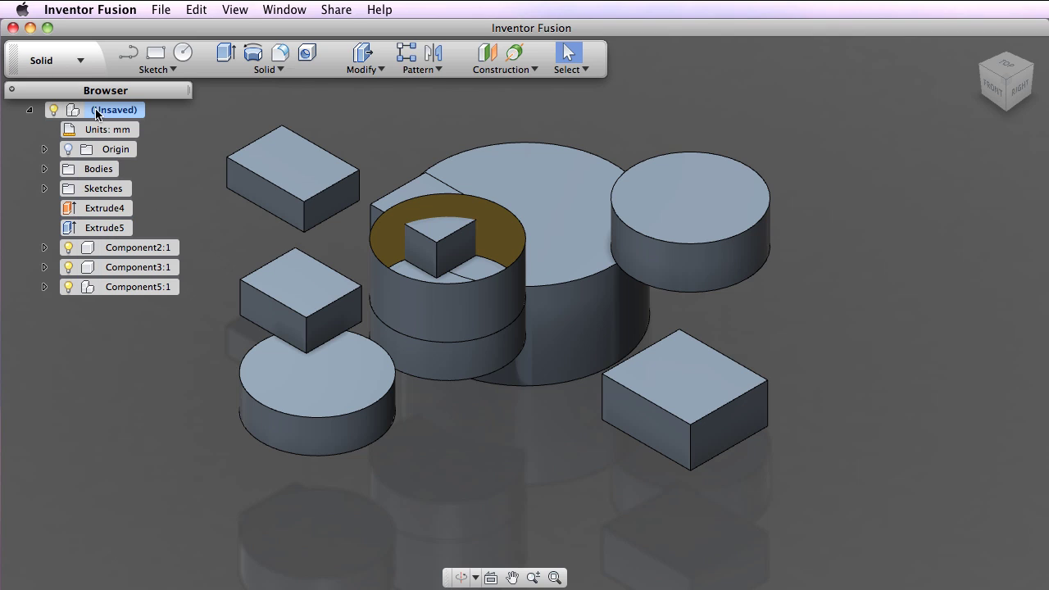
click(69, 62)
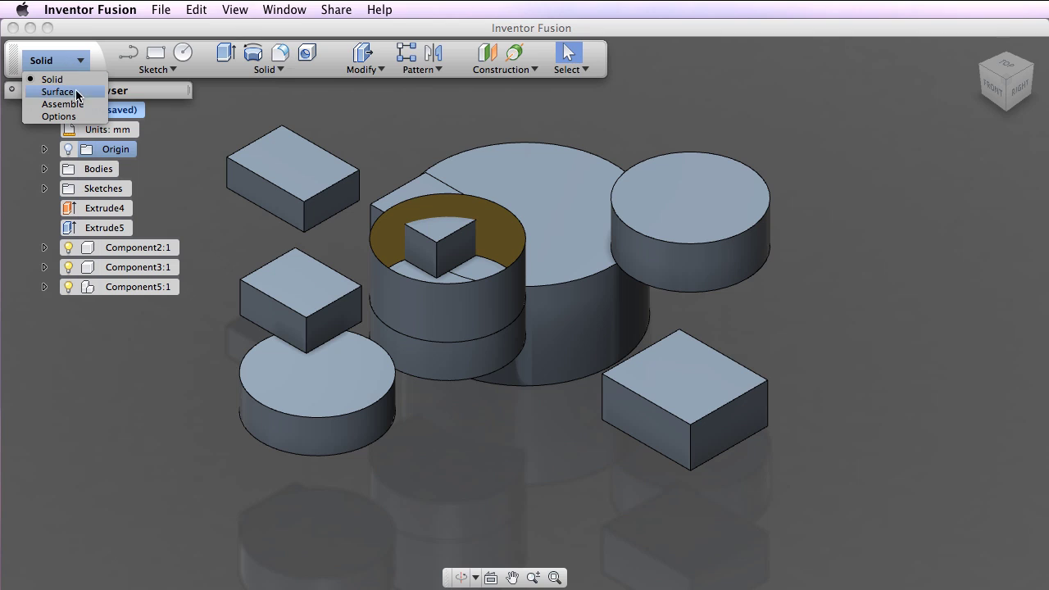
click(82, 104)
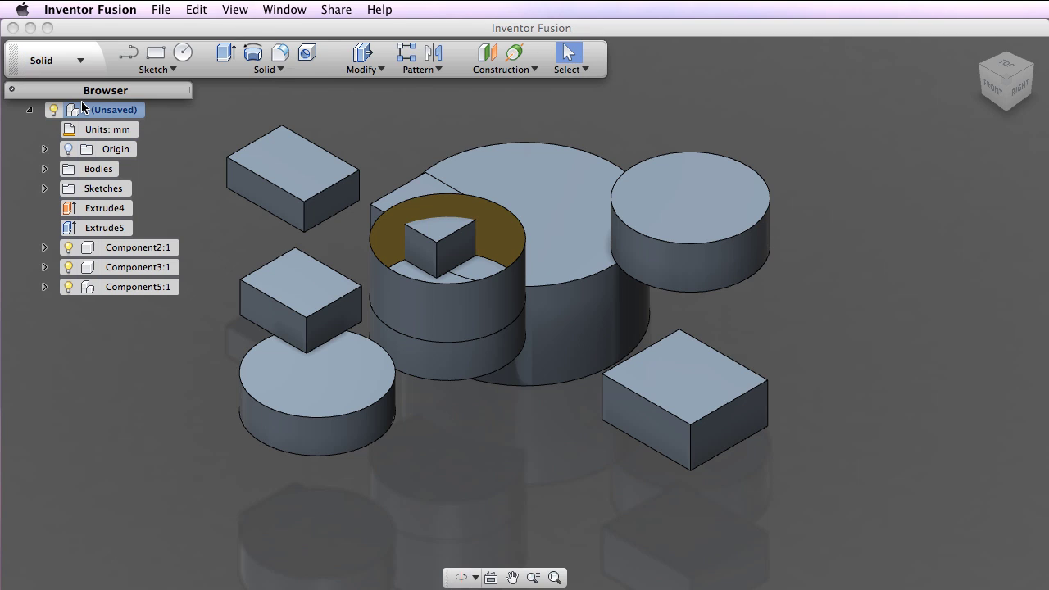